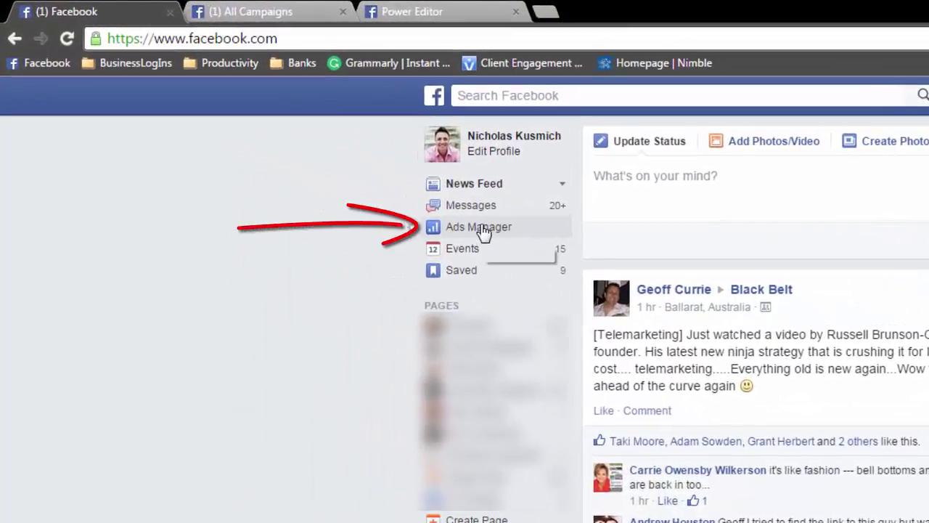
Step: Open the Facebook ad management area and download all campaigns from the start of time to Power Editor
left_click(482, 230)
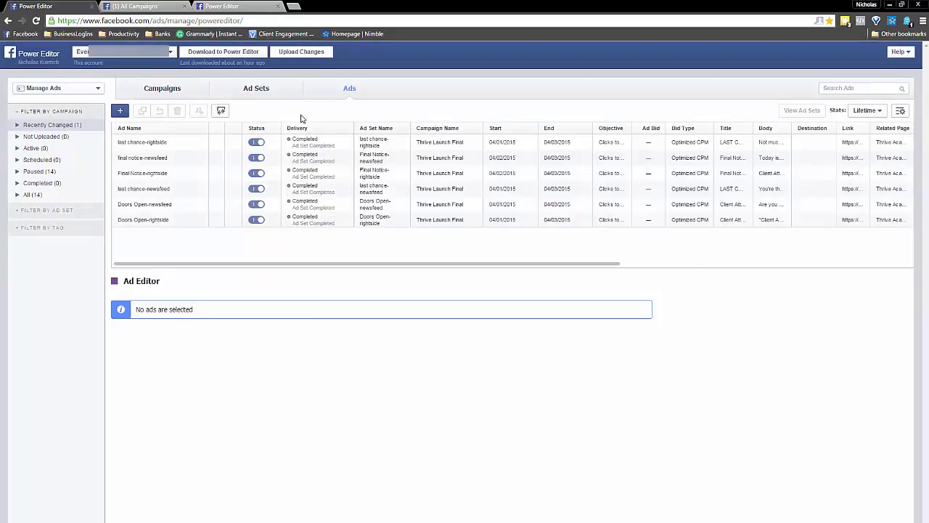
left_click(191, 52)
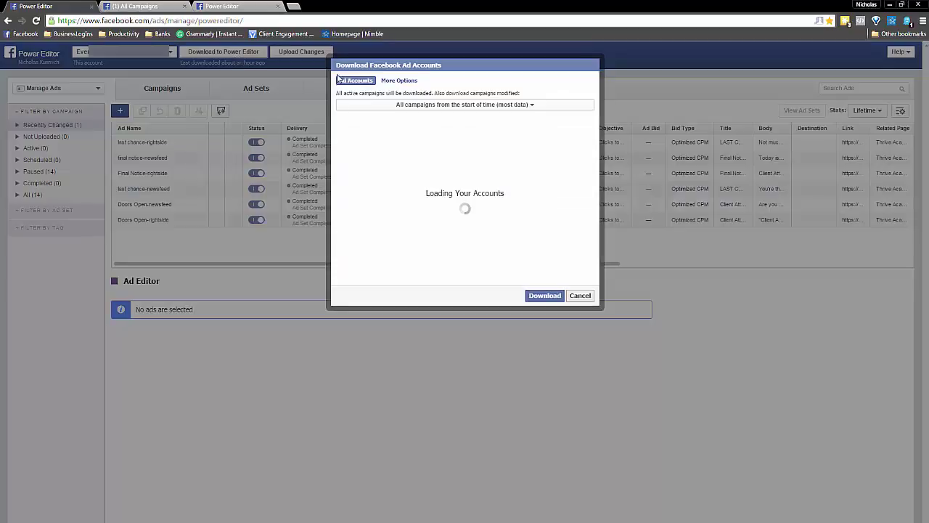
left_click(545, 296)
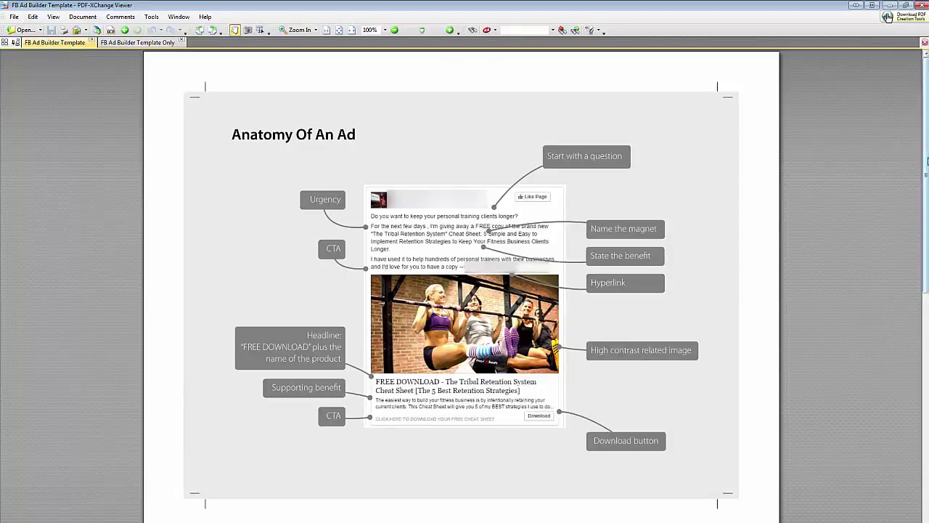
Step: Review the ad anatomy and blank ad builder pages in the PDF template, plus the drafted ad copy in Word
scroll(927, 158, "down", 5)
scroll(926, 158, "up", 5)
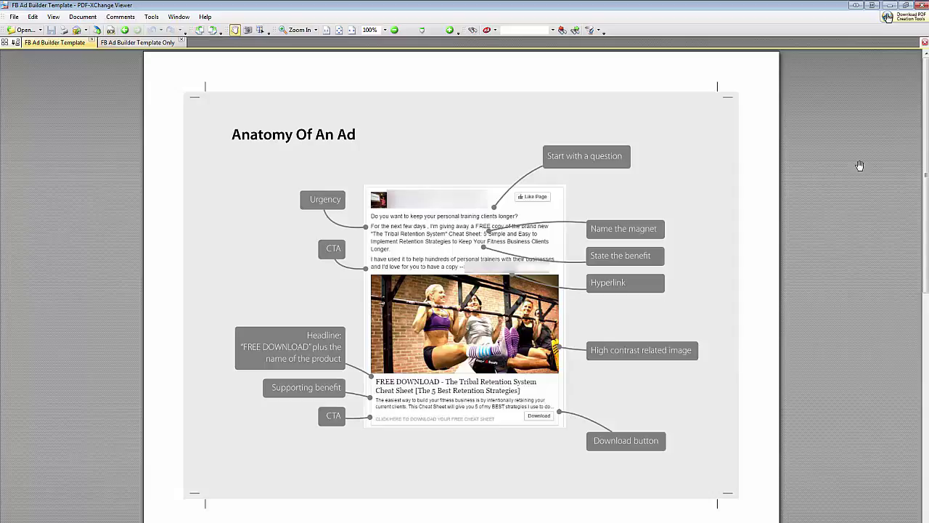
scroll(924, 189, "down", 2)
scroll(925, 209, "down", 10)
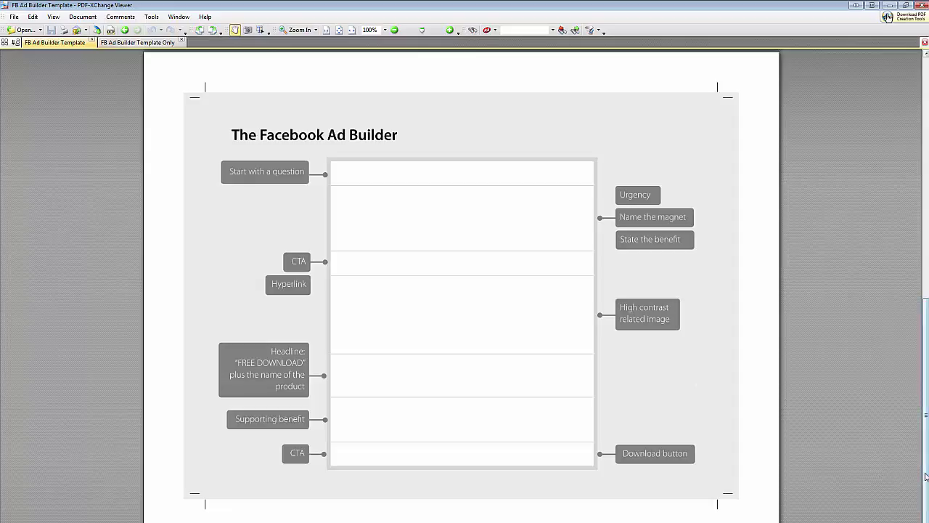
scroll(917, 219, "up", 8)
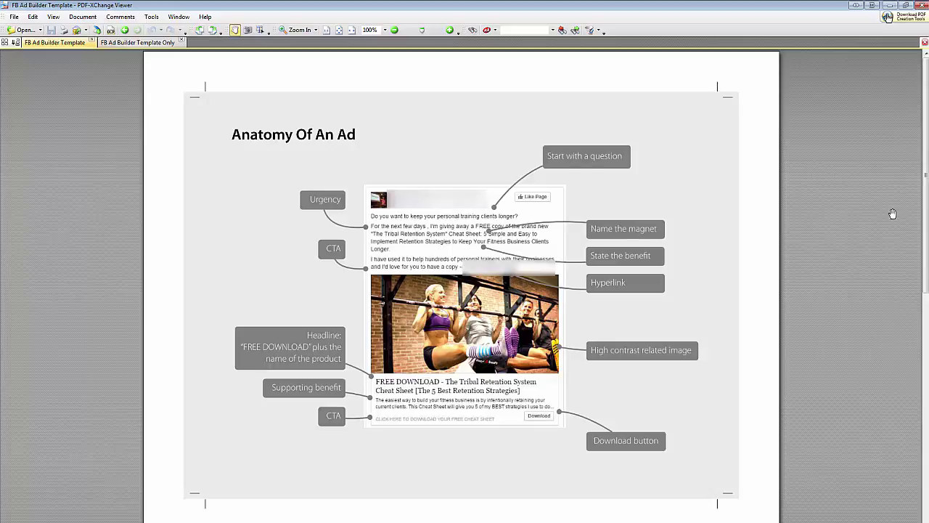
left_click_drag(926, 208, 926, 319)
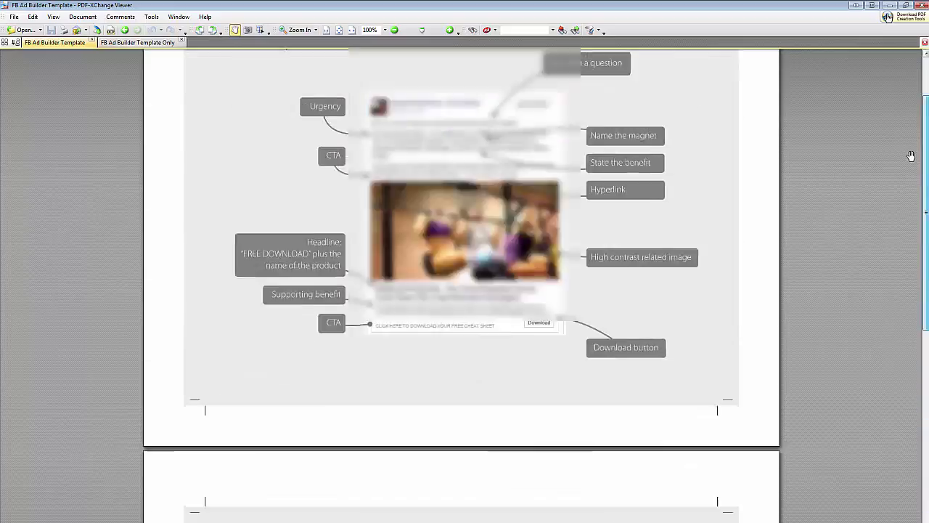
key("alt+Tab")
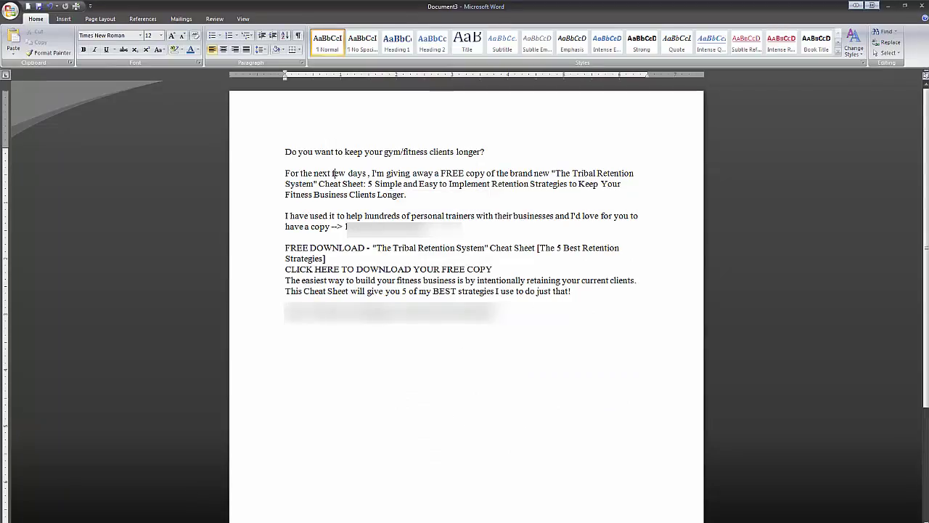
key("alt+Tab")
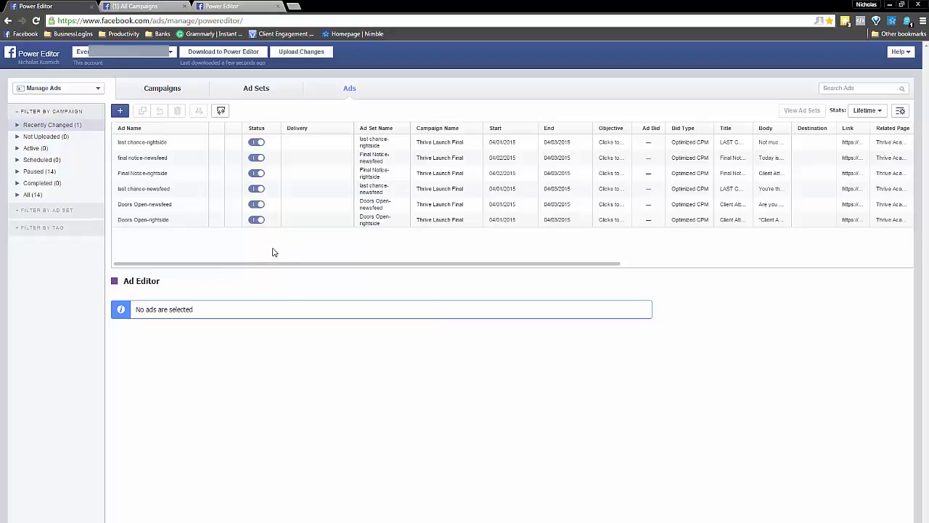
Step: Create a campaign named TRS-Example with the Website Conversions objective
left_click(17, 148)
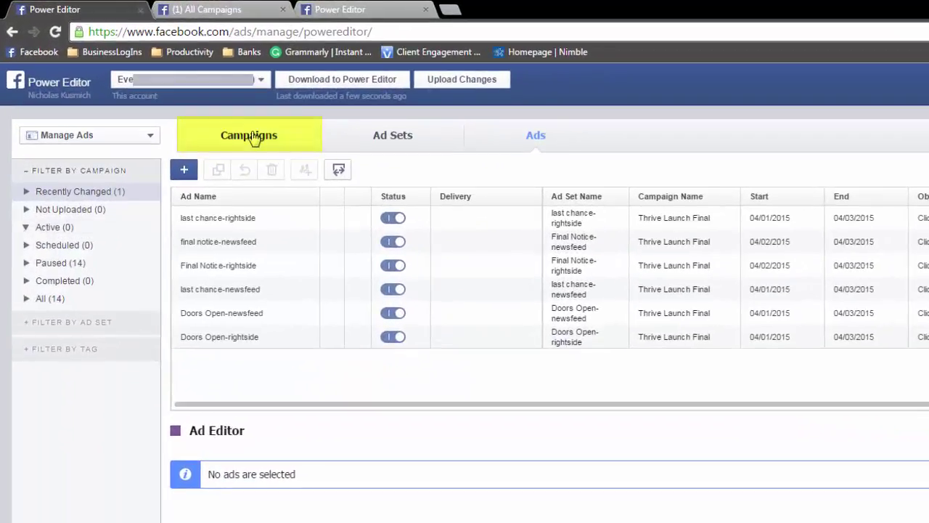
left_click(253, 138)
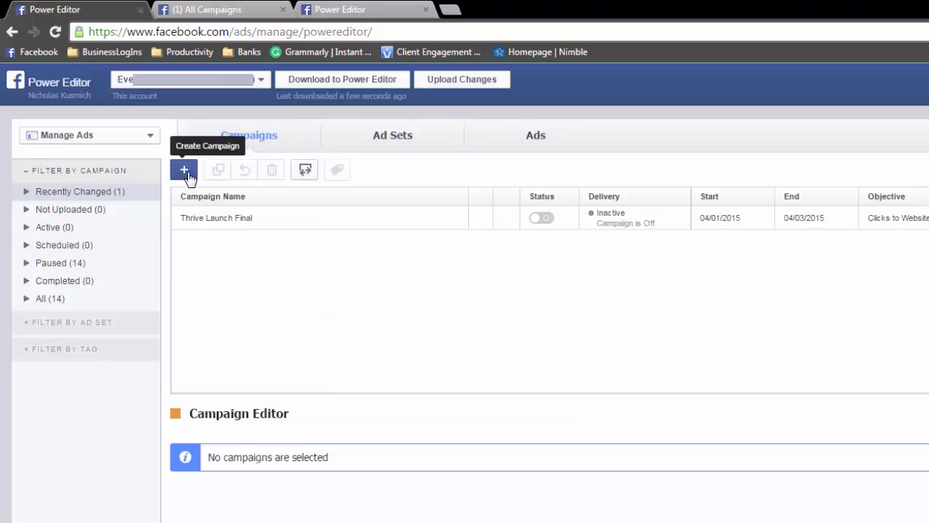
left_click(185, 173)
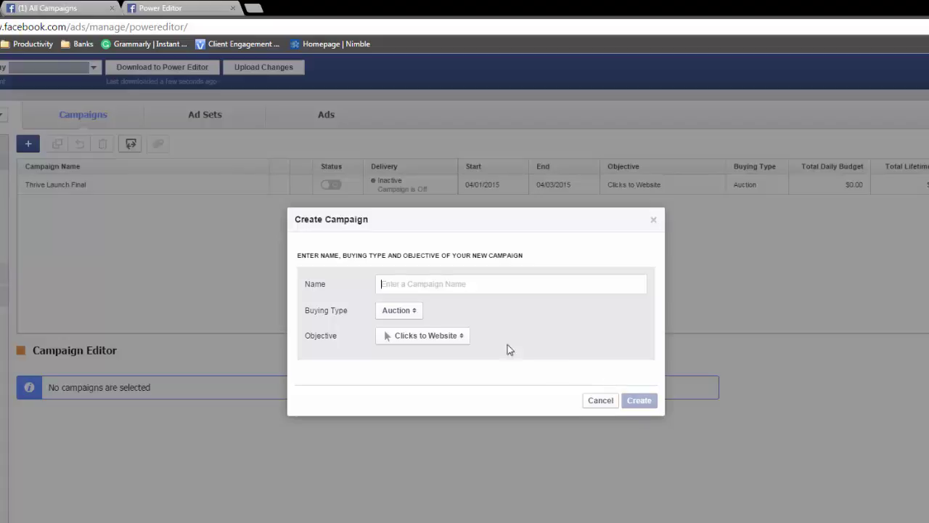
left_click(436, 340)
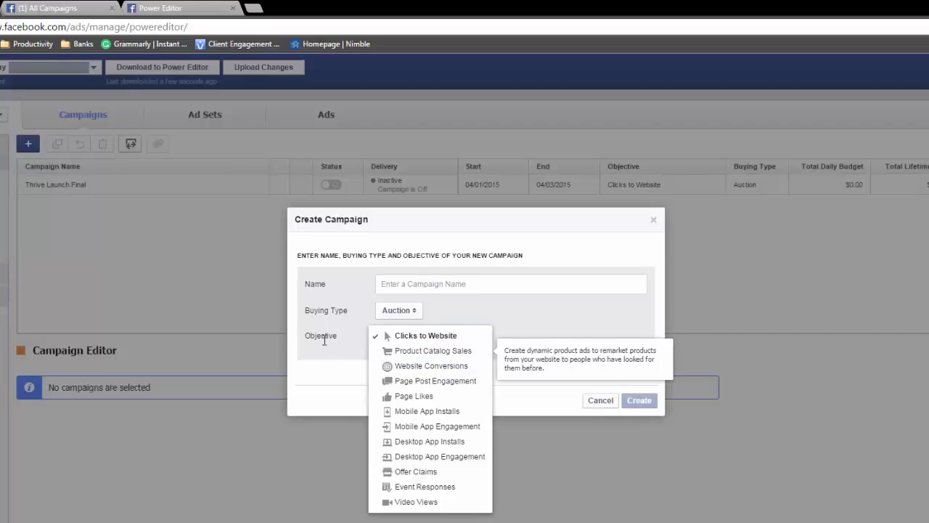
left_click(430, 366)
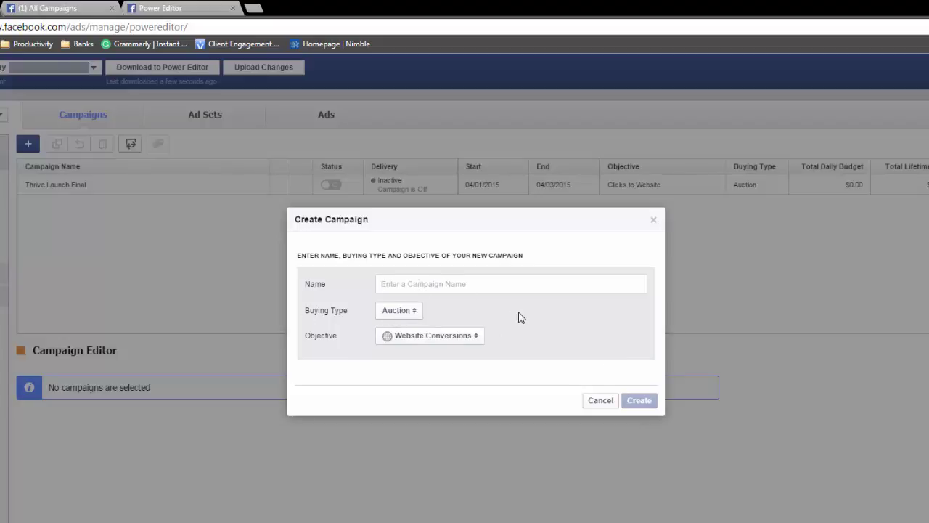
type("TRS-Example")
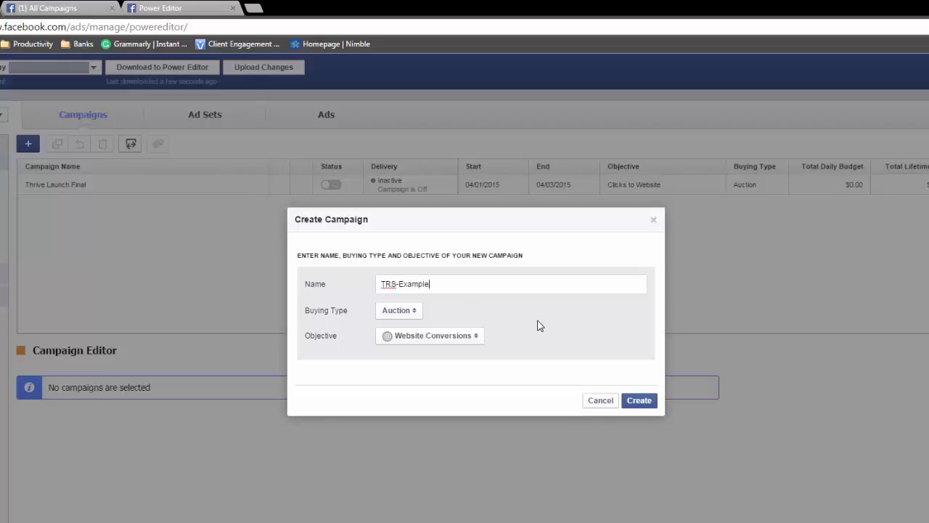
left_click(640, 401)
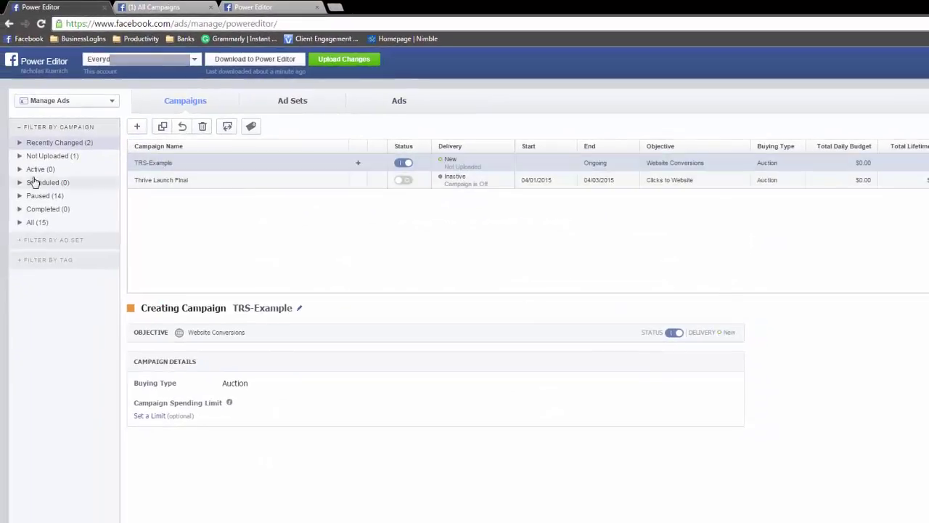
Step: Filter to the not-uploaded TRS-Example campaign and start a new ad set that uses it
left_click(21, 157)
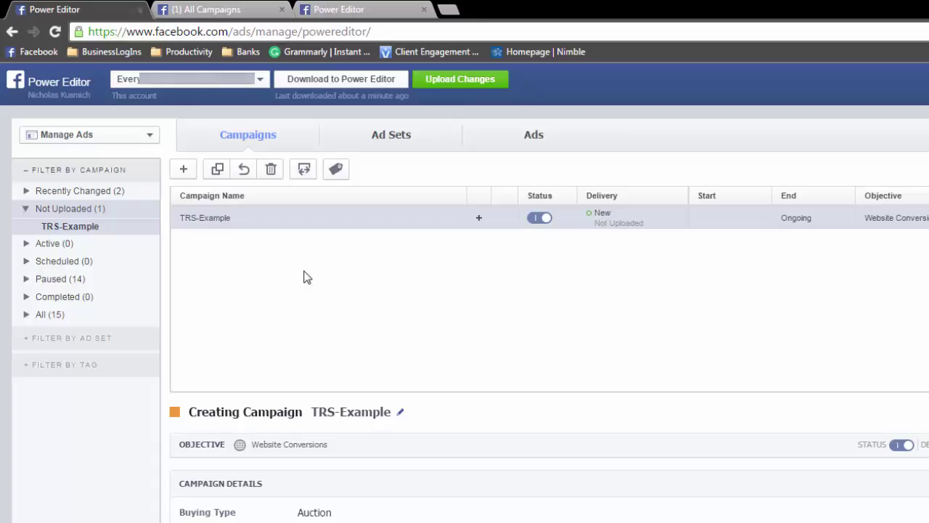
left_click(206, 224)
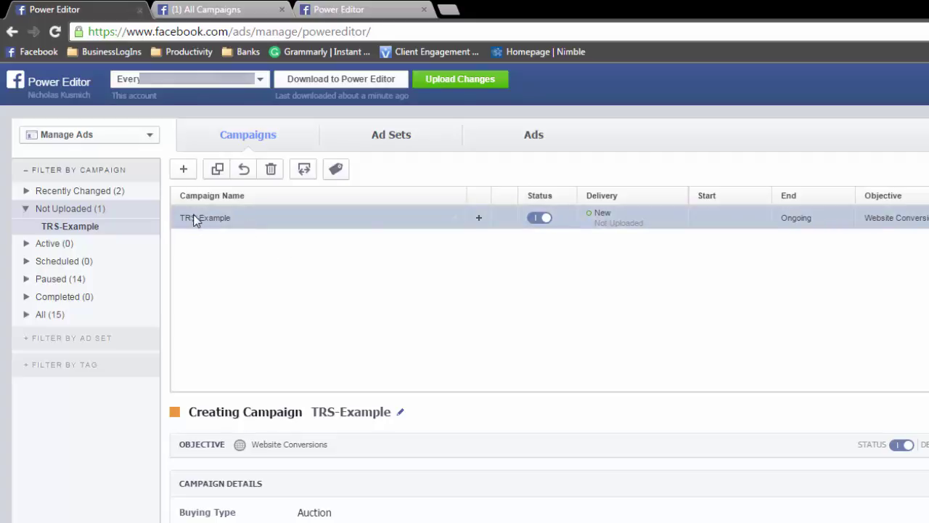
left_click(398, 141)
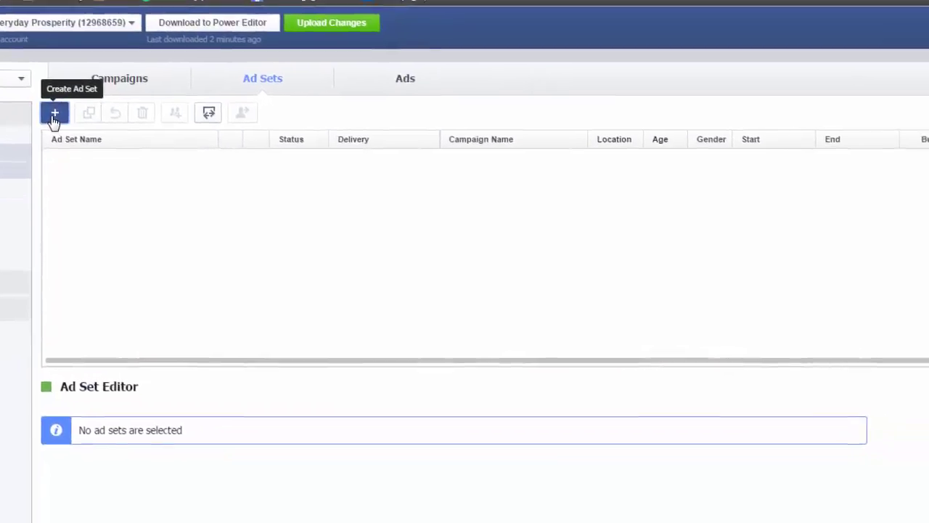
left_click(185, 171)
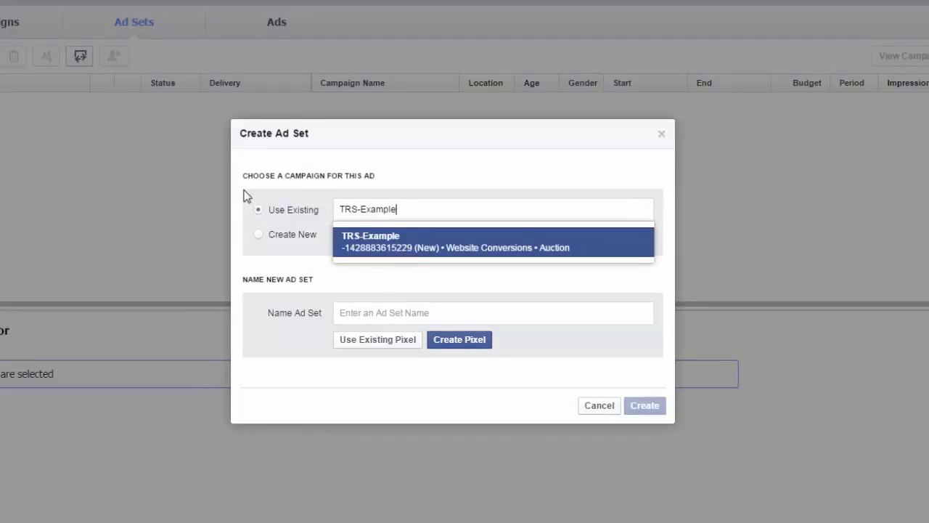
left_click(390, 241)
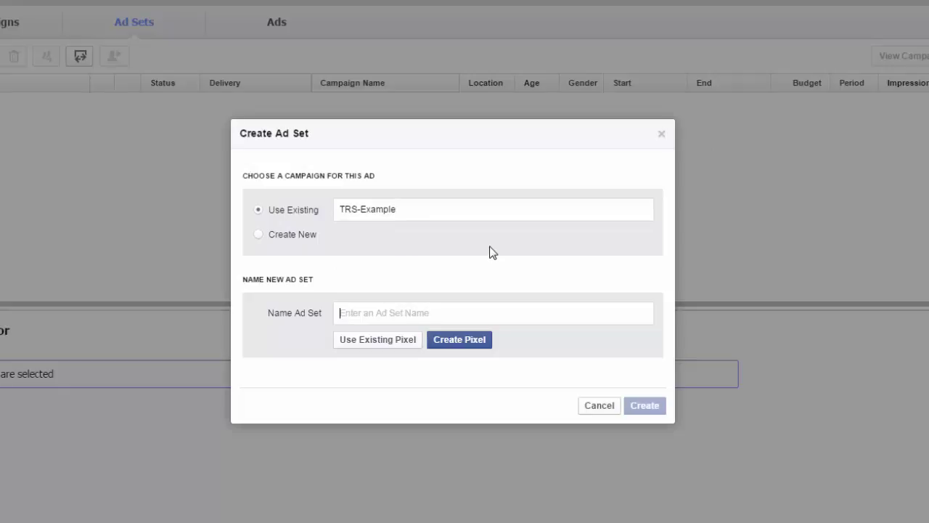
Step: Name the new ad set offer-crossfit-hanging, following the copy-target-image naming pattern
type("COPY-")
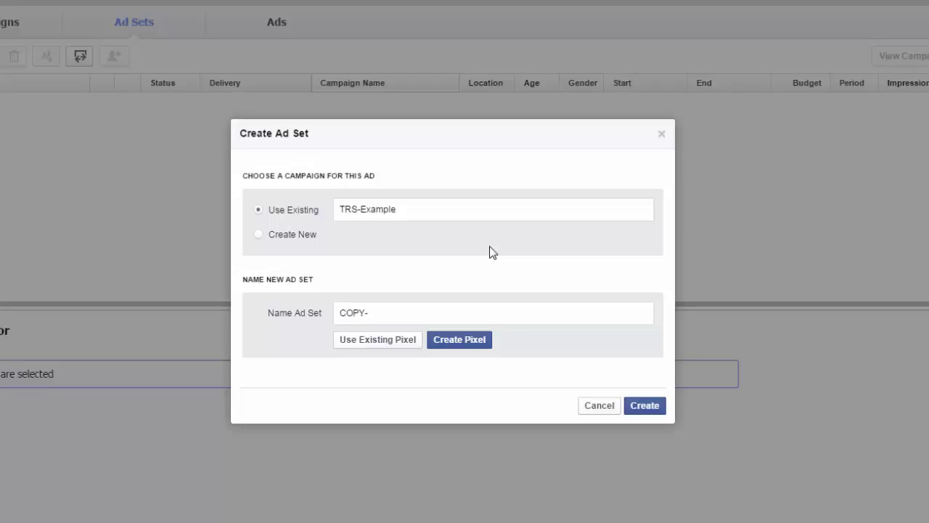
type("TARGET-IMG")
left_click_drag(440, 313, 317, 323)
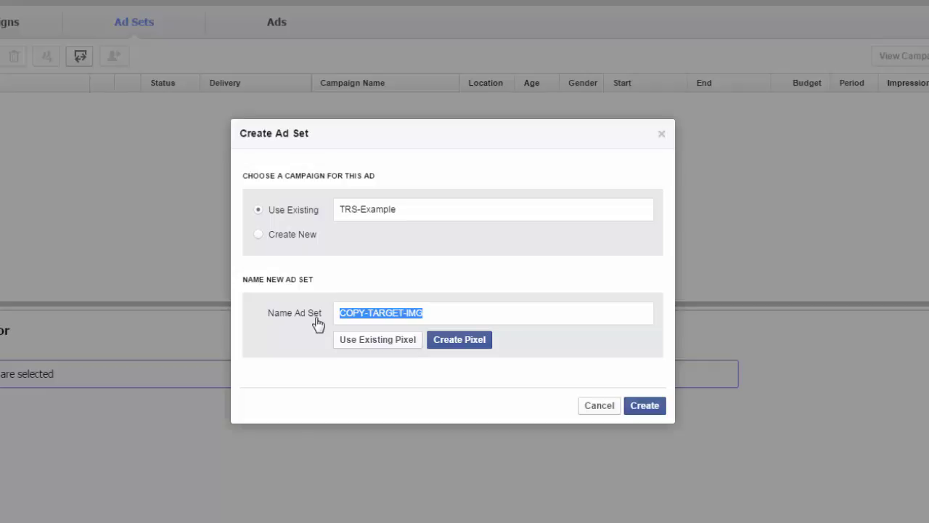
type("offer-crossfit-hanging")
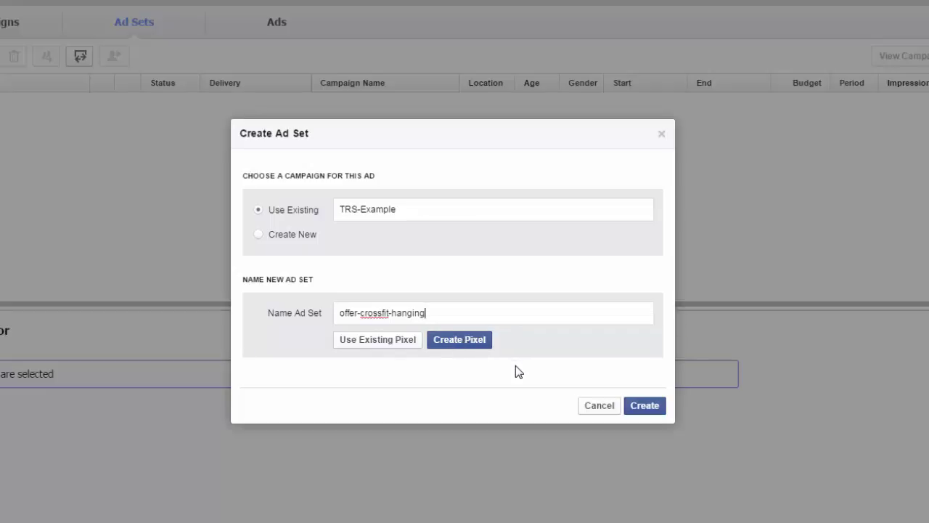
Step: Create a conversion-tracking pixel named TRS Leads in the Leads category for the ad set
left_click(472, 344)
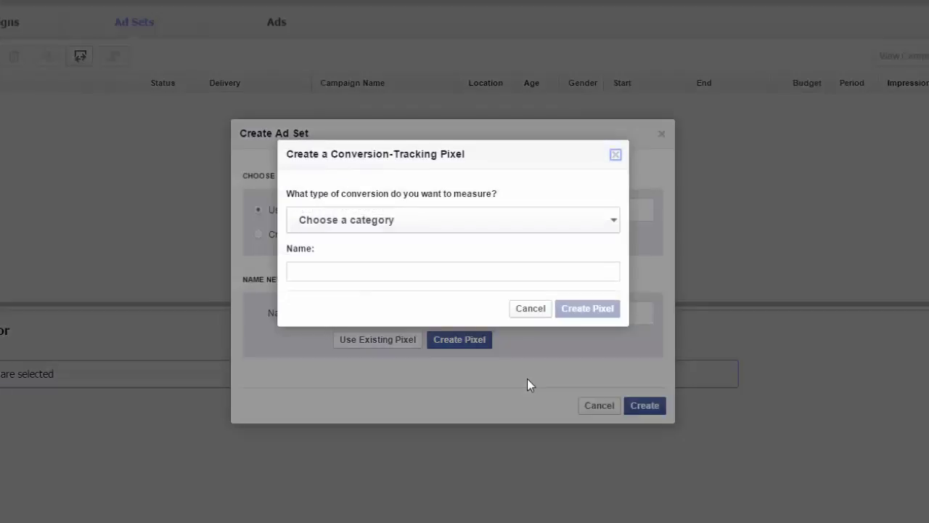
left_click(413, 221)
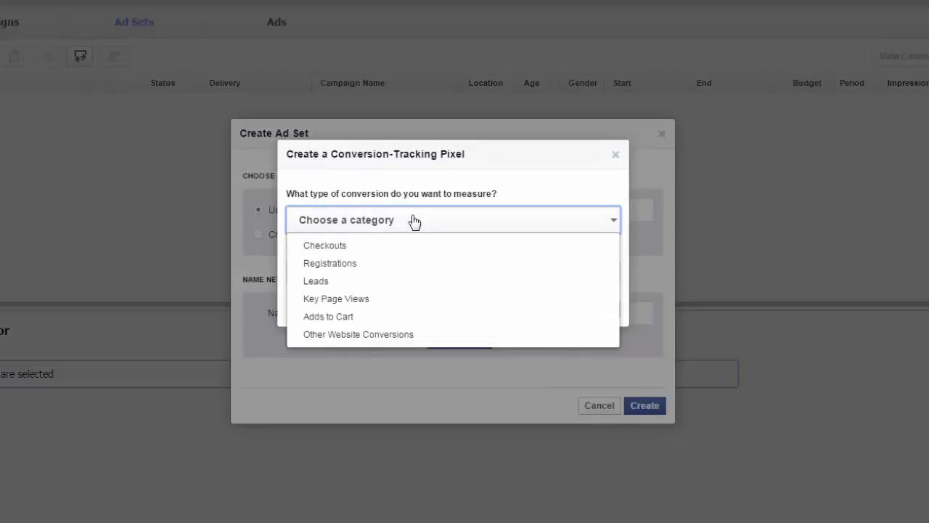
left_click(338, 284)
left_click(344, 271)
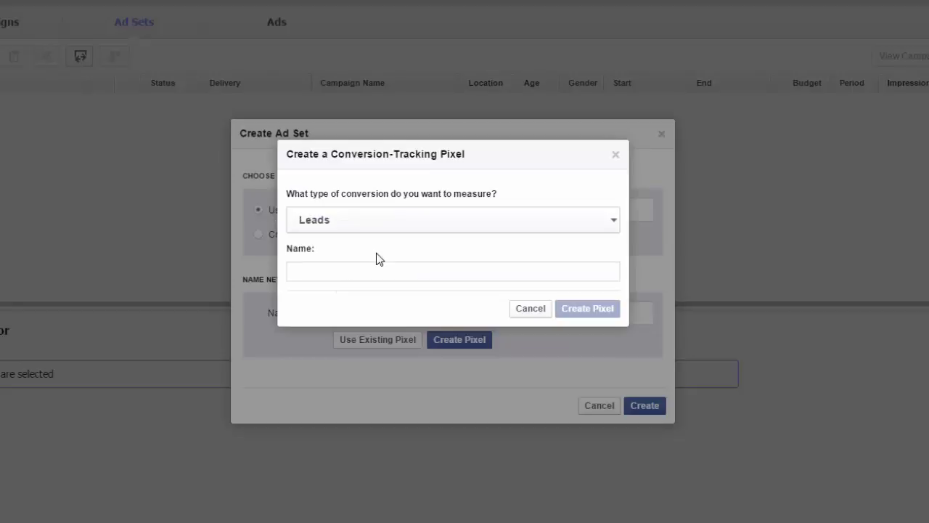
type("TRS Leads")
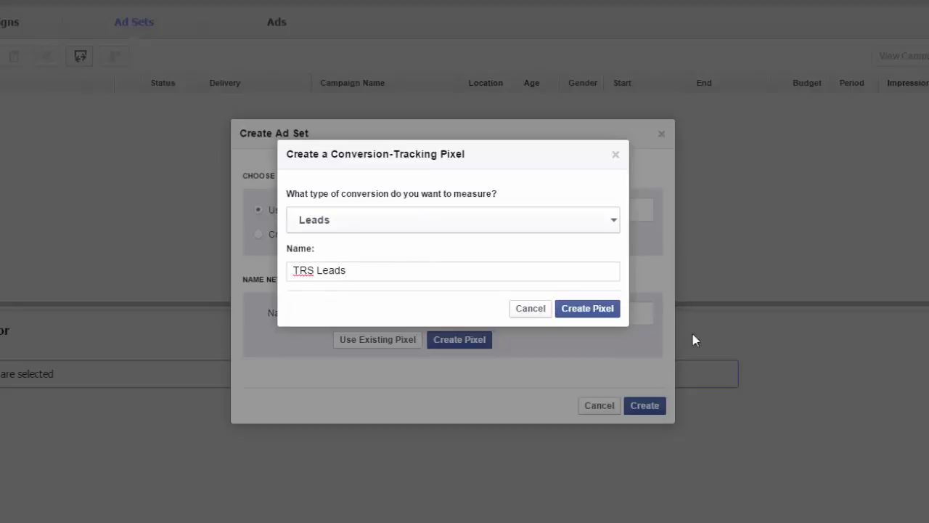
left_click(594, 310)
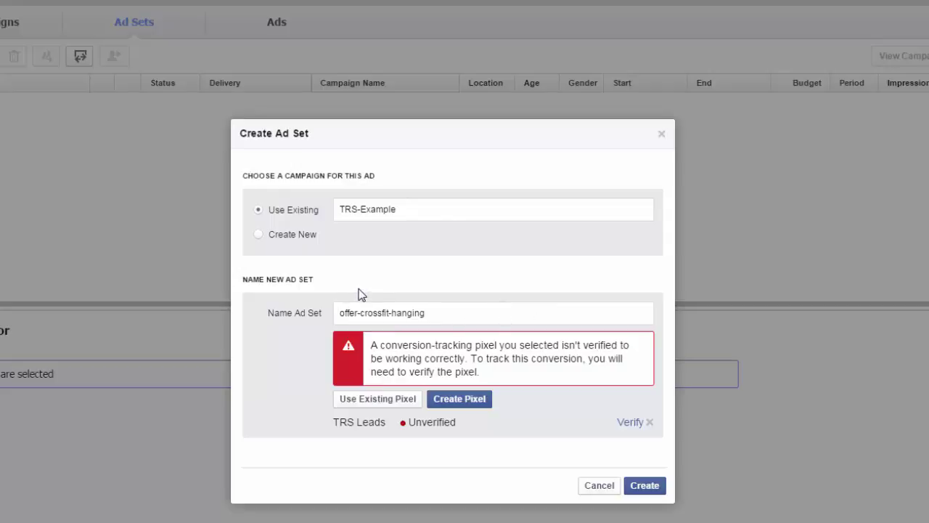
Step: Check the copy, target and image parts of the ad set's name and create the ad set
double_click(350, 312)
double_click(369, 312)
left_click(432, 311)
left_click_drag(397, 313, 451, 298)
left_click(643, 485)
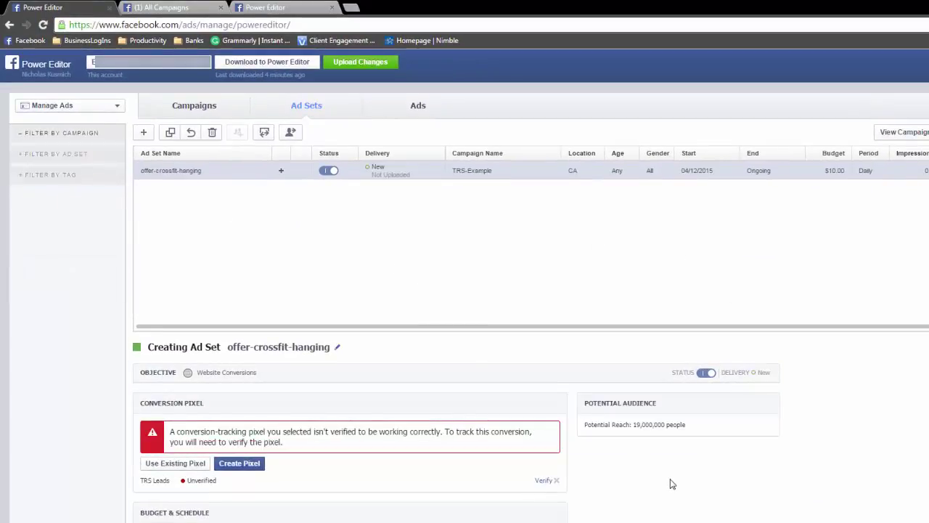
Step: Set the ad set's daily budget to 20 USD
scroll(671, 486, "down", 2)
scroll(670, 475, "down", 5)
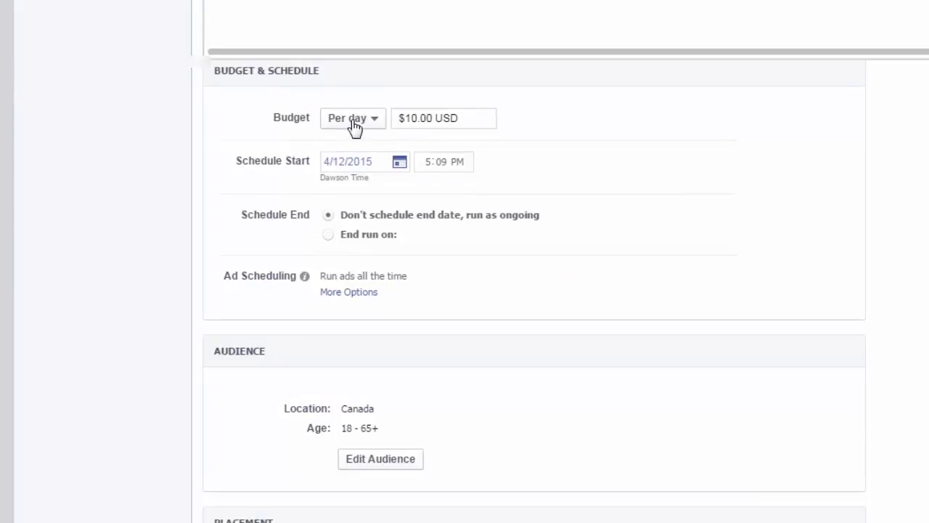
left_click_drag(419, 118, 407, 120)
type("20")
scroll(660, 168, "down", 1)
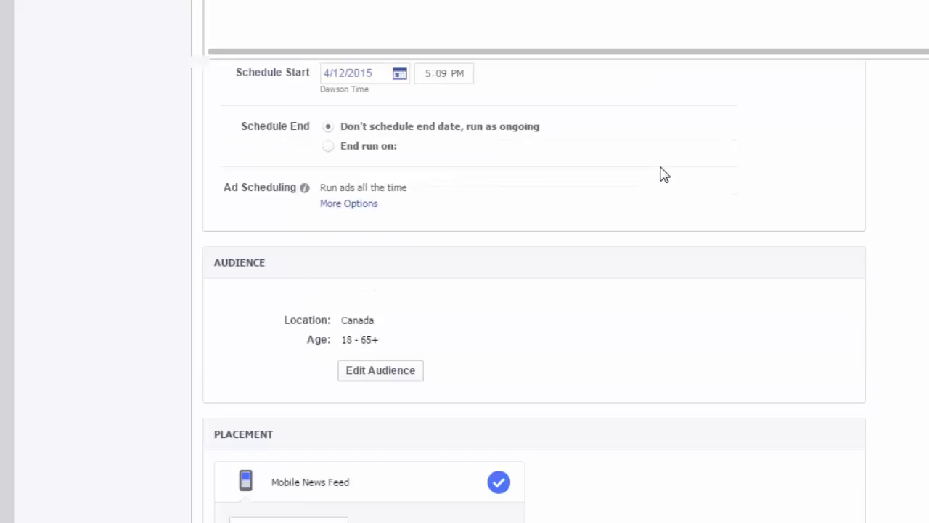
left_click(329, 147)
left_click(368, 167)
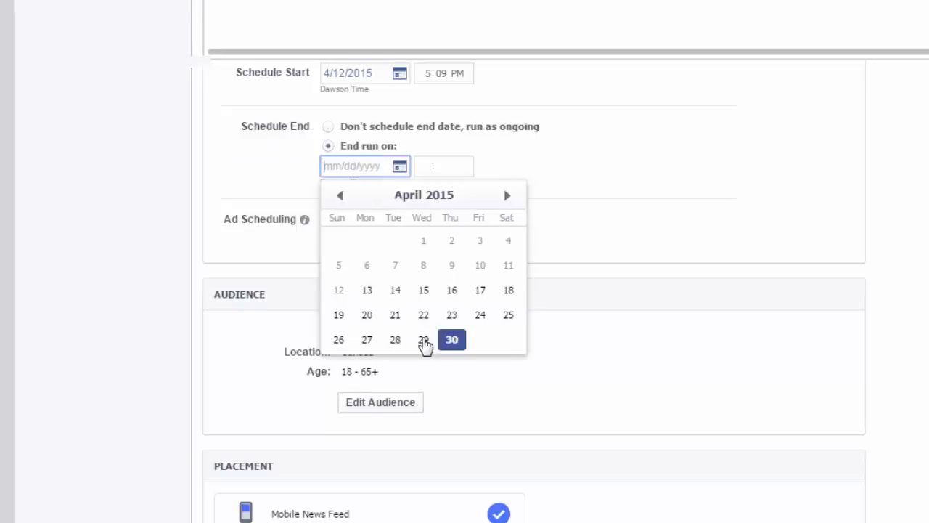
left_click(597, 155)
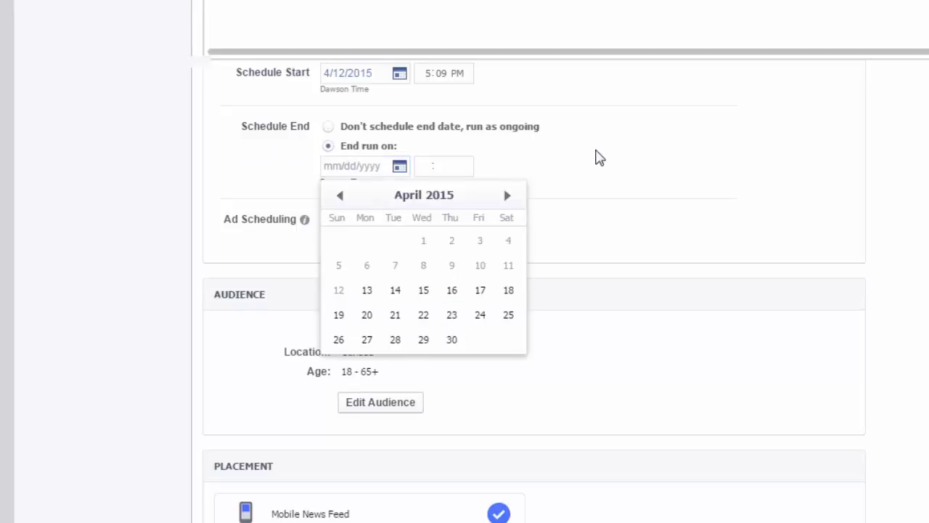
left_click(330, 129)
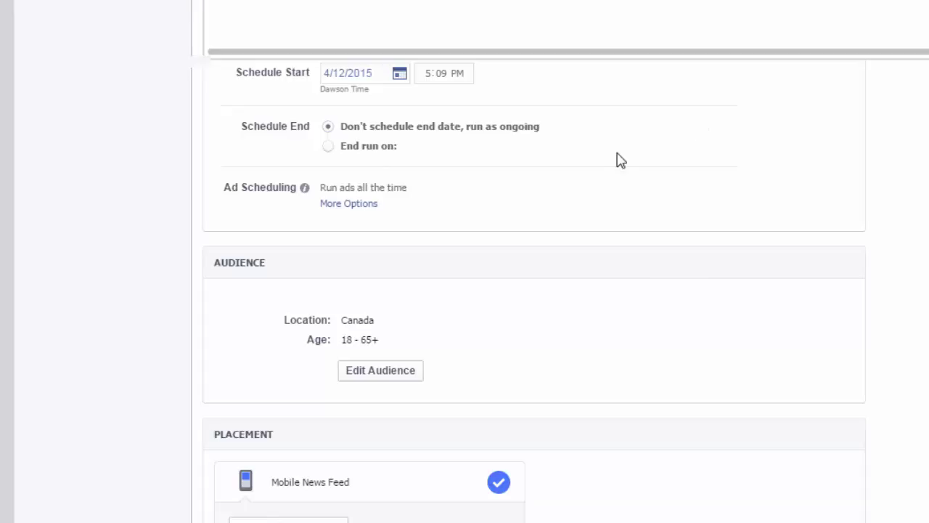
Step: Expand the ad scheduling options, and replace the ad set audience's location with United States
left_click(351, 210)
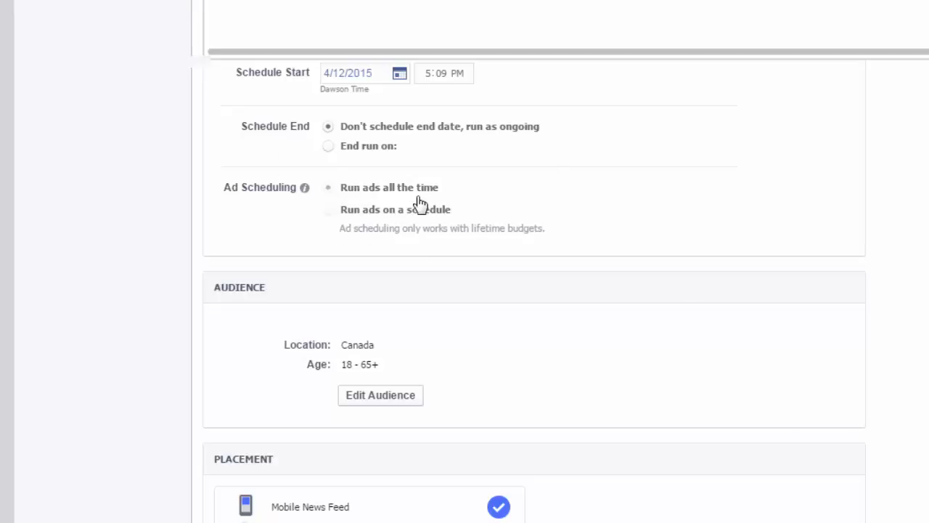
scroll(800, 194, "down", 3)
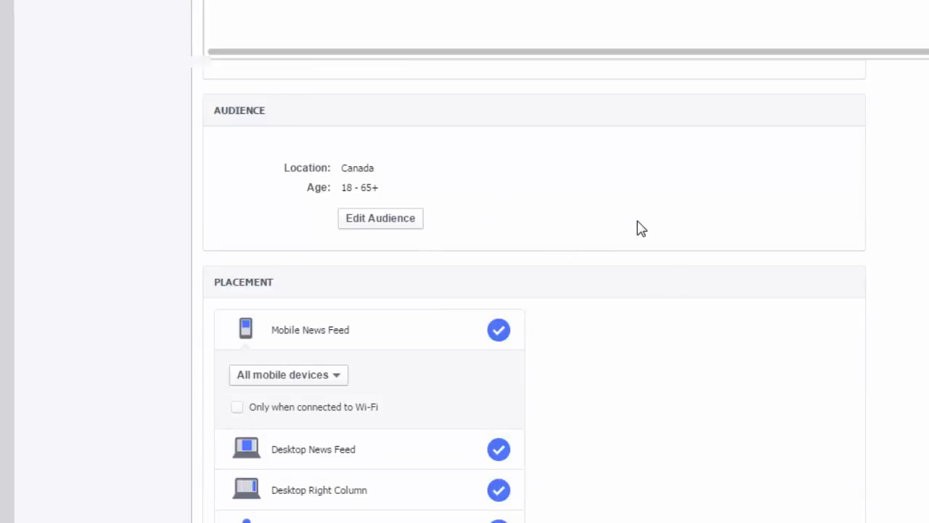
left_click(400, 224)
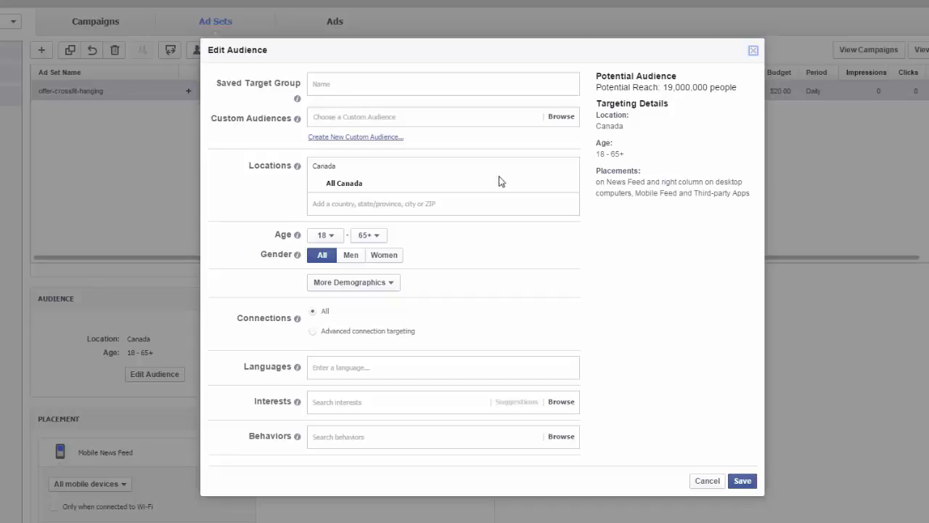
left_click(570, 166)
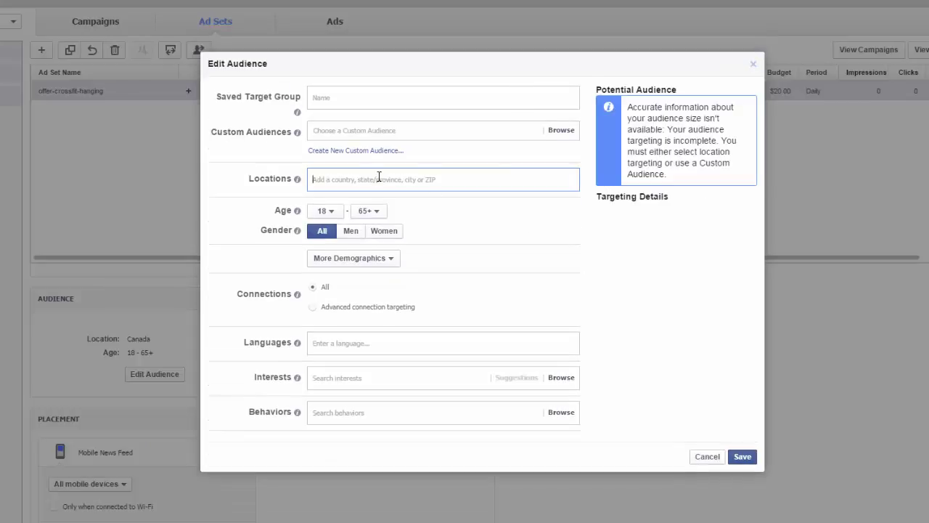
type("united")
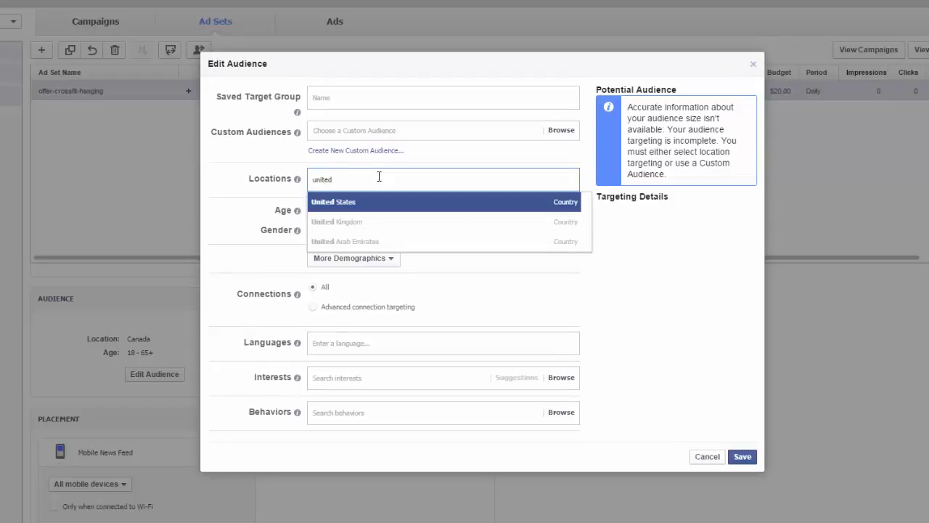
left_click(353, 201)
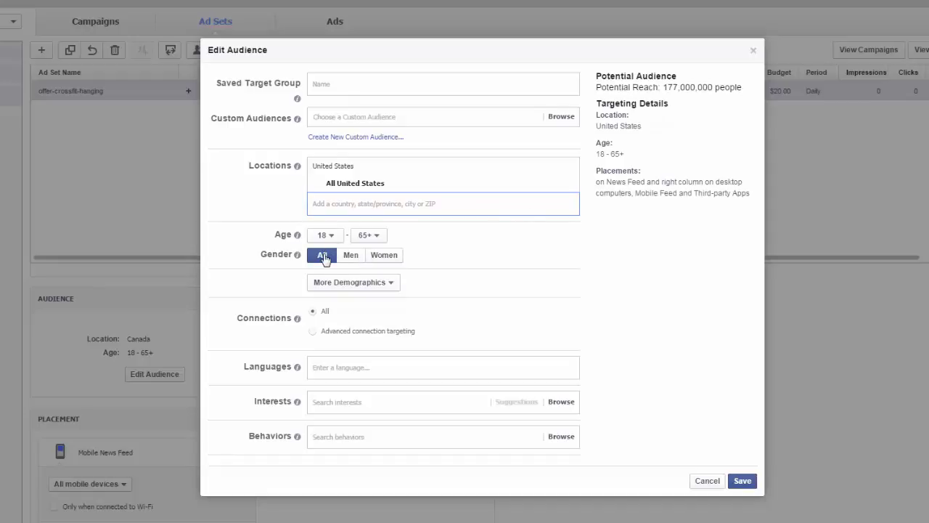
Step: Try the men and women gender options, and look through the additional demographics and advanced connection targeting for the audience
left_click(352, 255)
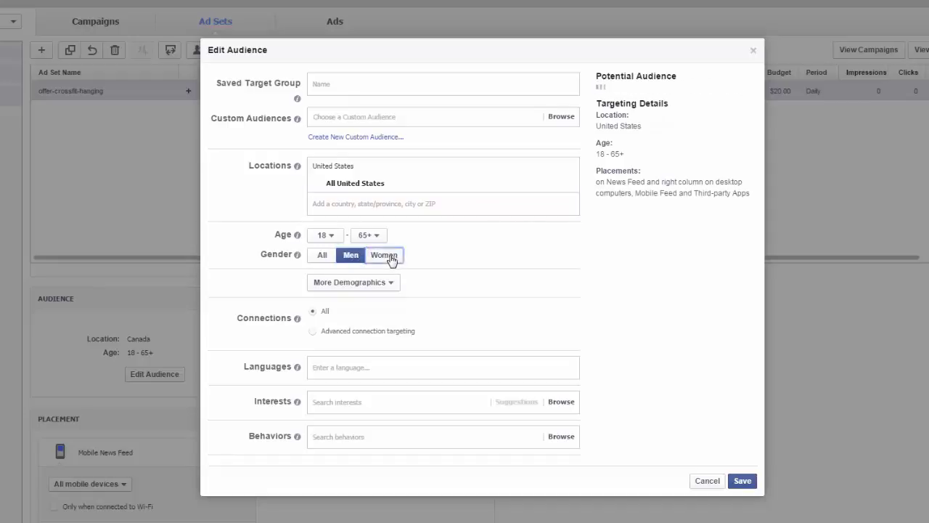
left_click(390, 258)
left_click(321, 260)
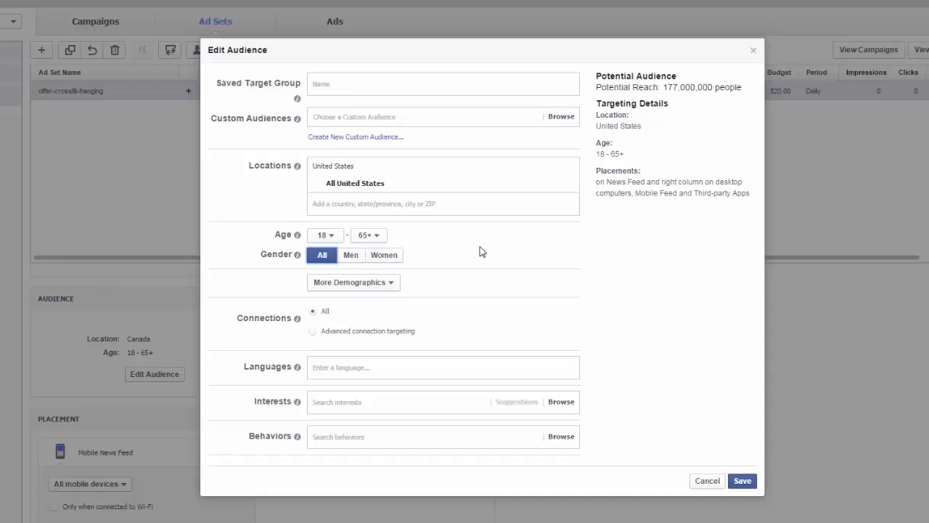
left_click(380, 284)
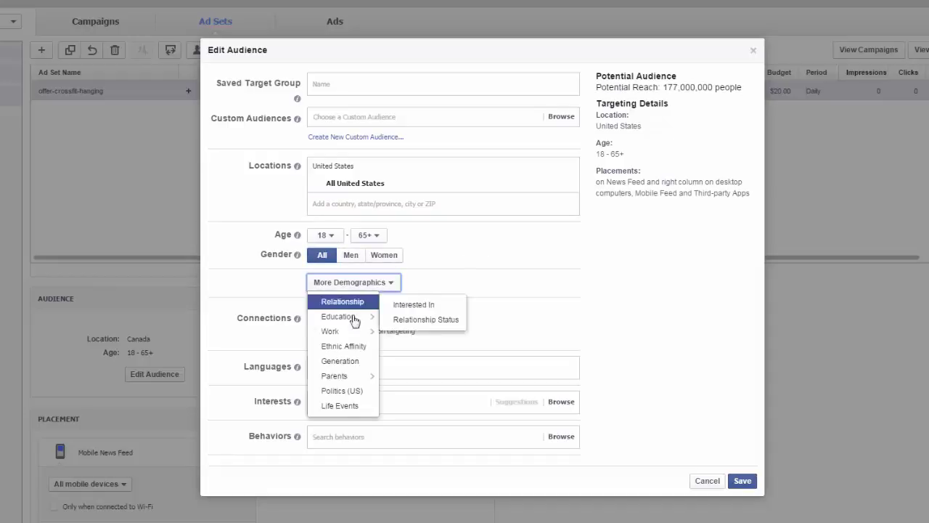
left_click(452, 272)
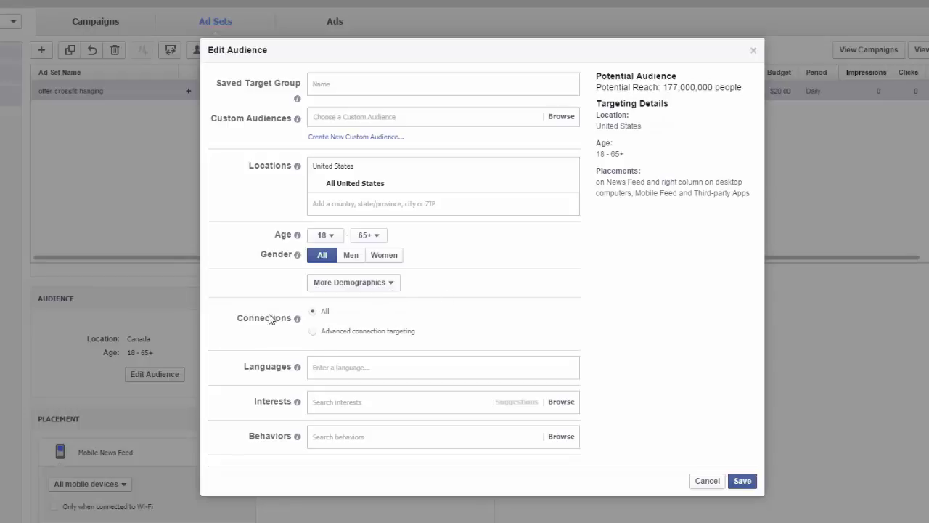
left_click(316, 331)
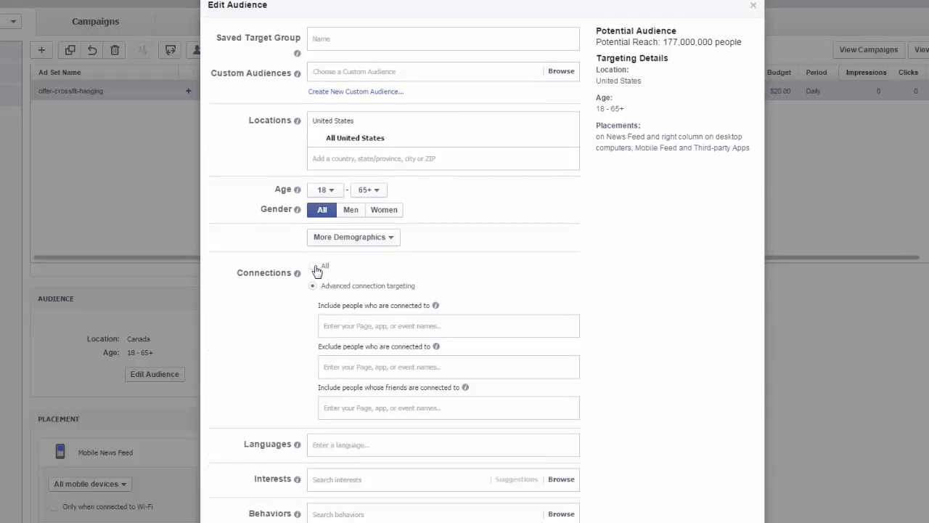
left_click(316, 268)
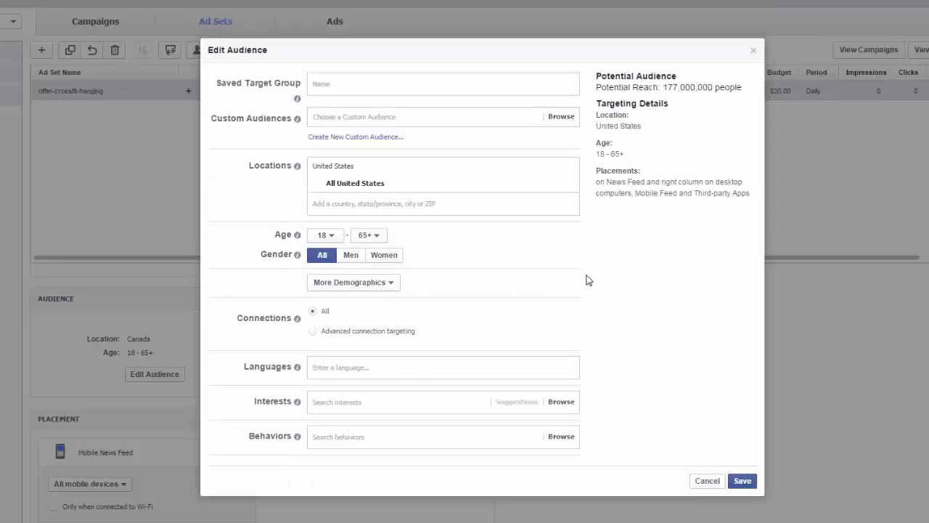
Step: Set the audience's language to English (All)
left_click(457, 361)
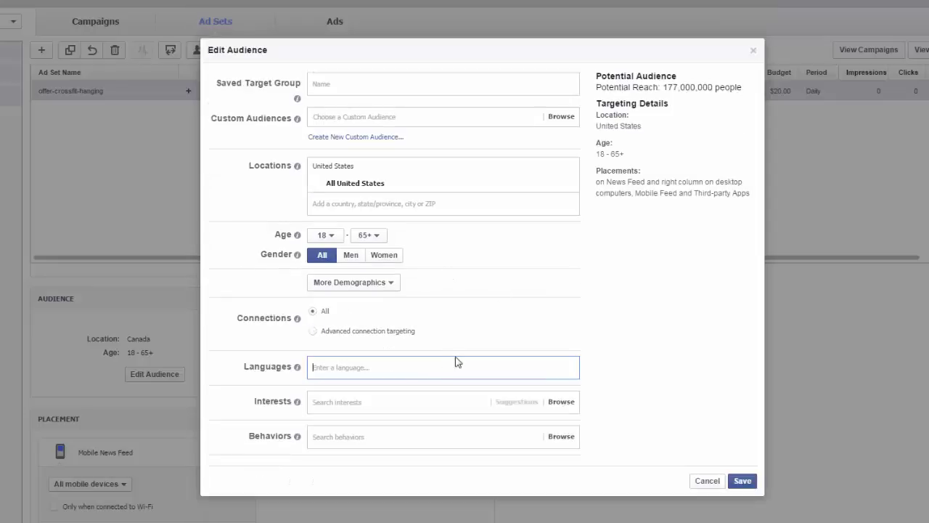
type("english")
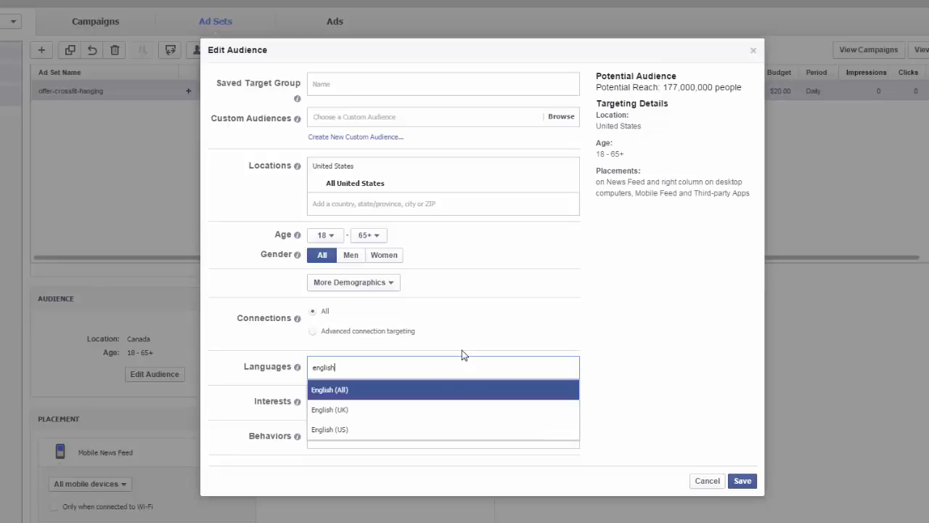
left_click(431, 389)
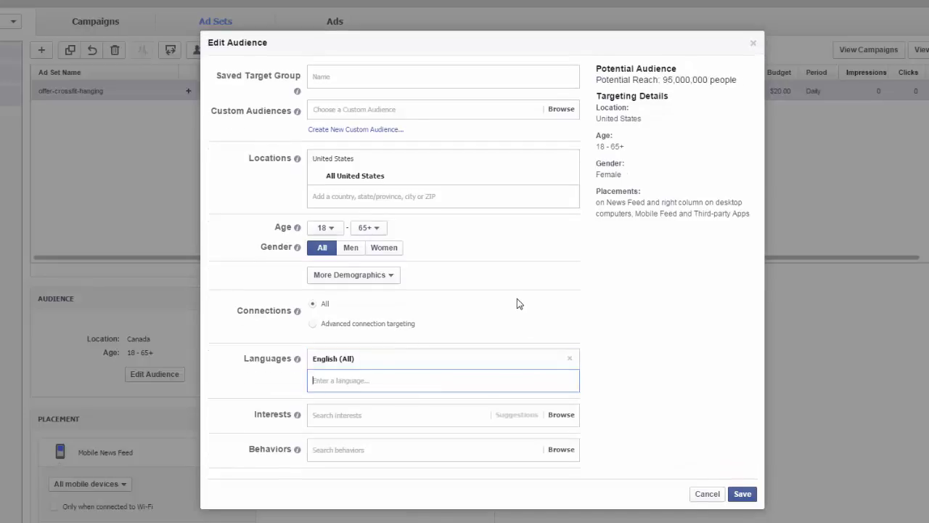
Step: Add CrossFit as a targeted interest and save the audience
left_click(389, 415)
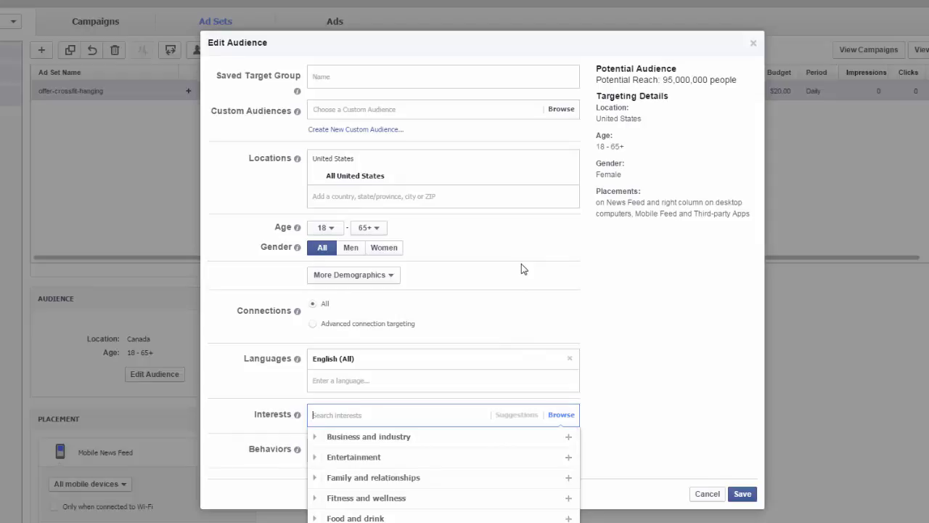
type("cross")
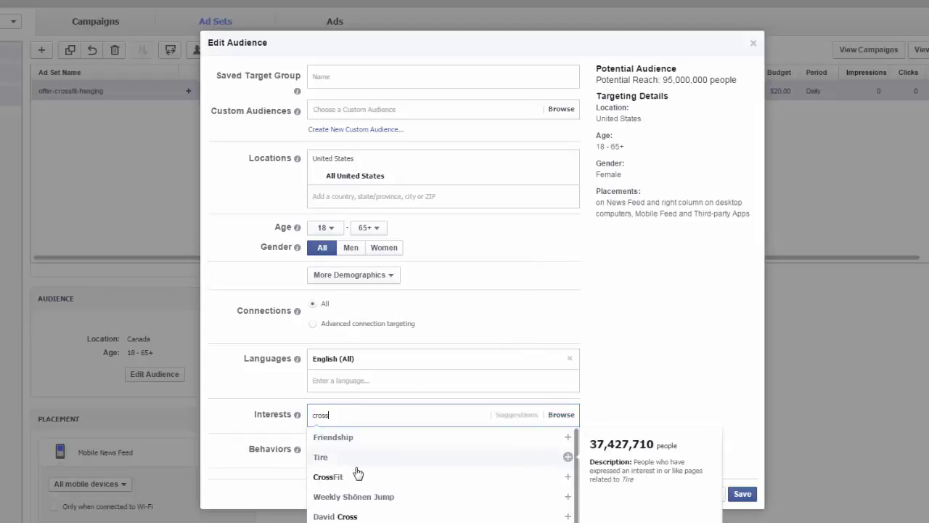
left_click(400, 478)
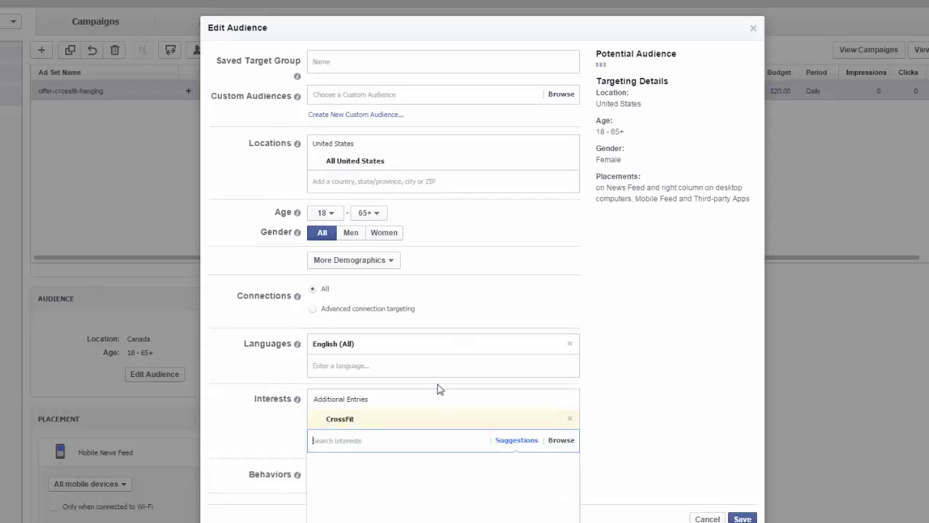
left_click(642, 384)
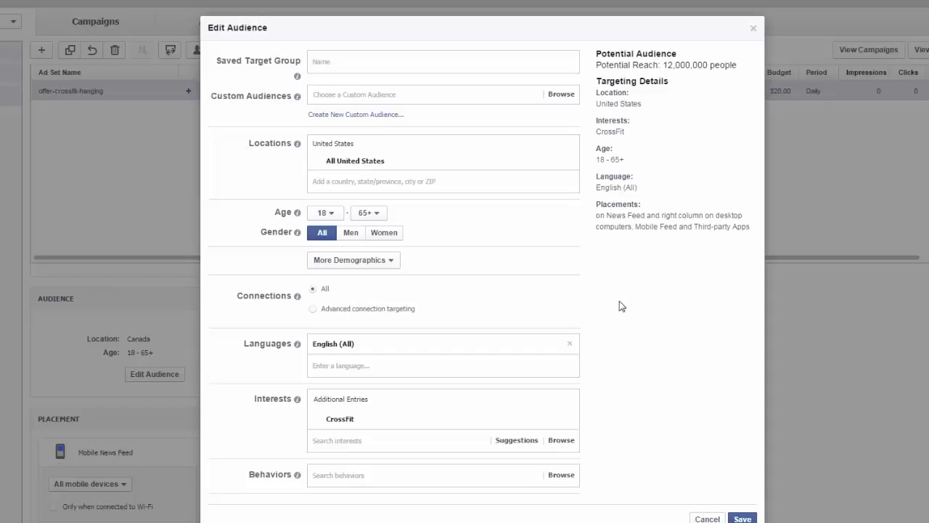
mouse_move(331, 227)
left_click(742, 517)
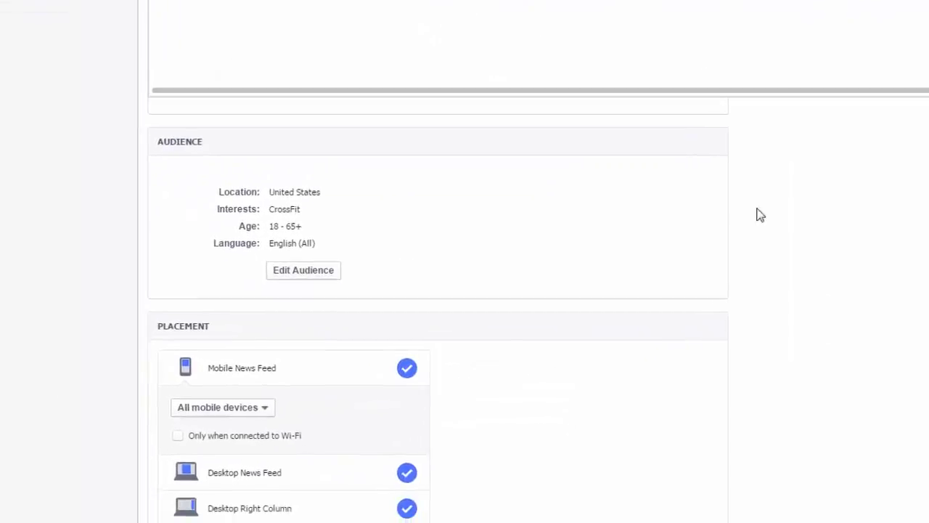
Step: Exclude Audience Network and Desktop Right Column from the ad set's placements
scroll(897, 260, "down", 3)
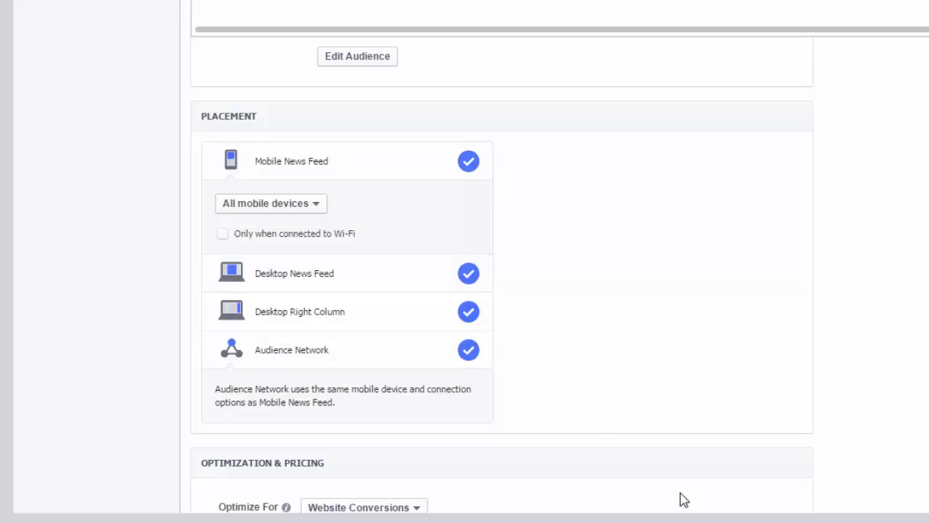
left_click(470, 349)
left_click(469, 312)
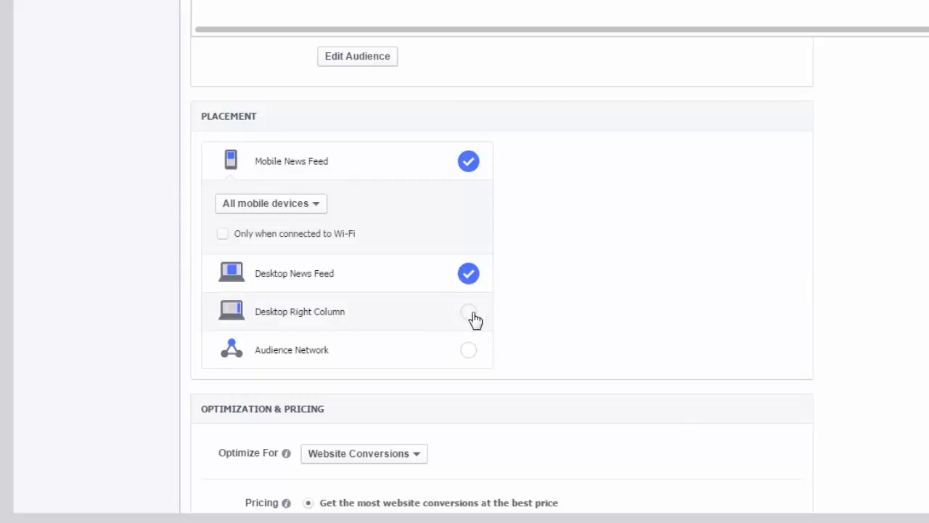
scroll(721, 218, "down", 1)
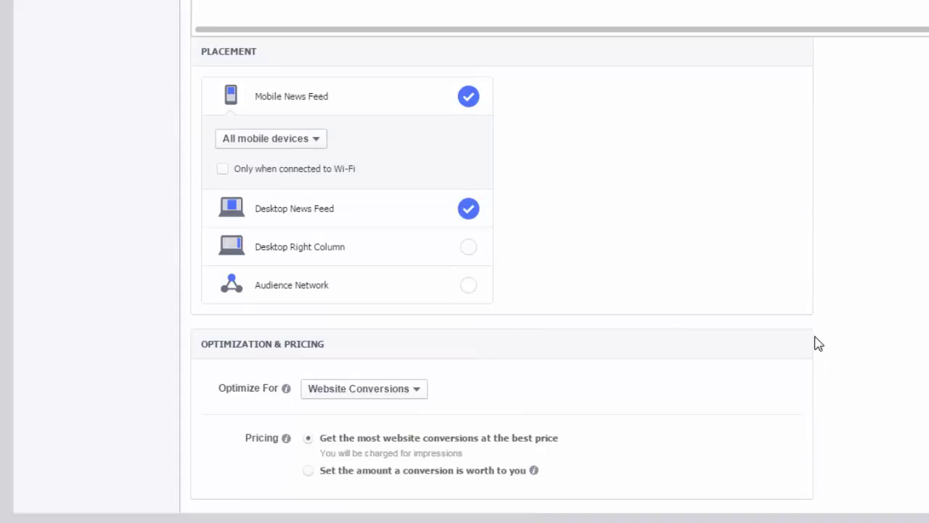
Step: Start a new ad under the existing TRS-Example campaign
scroll(806, 345, "up", 5)
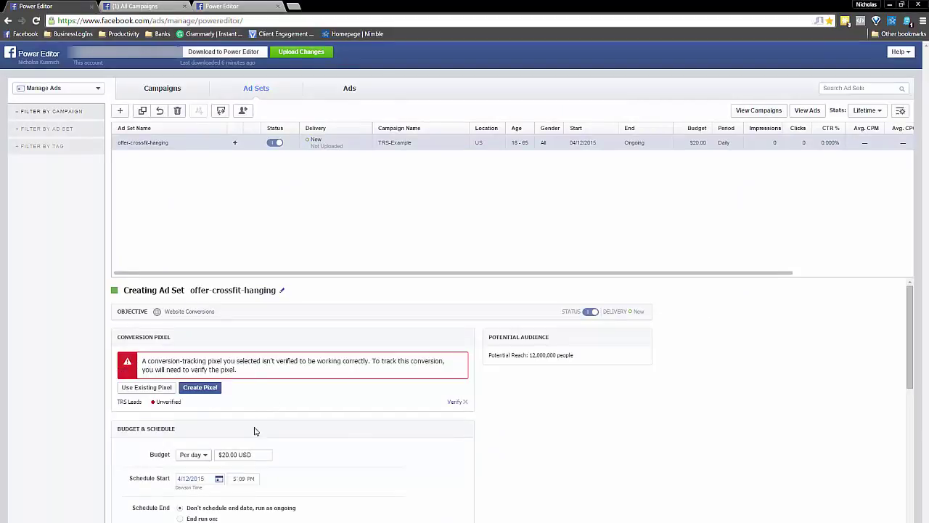
scroll(392, 432, "down", 10)
scroll(392, 432, "up", 10)
left_click(357, 90)
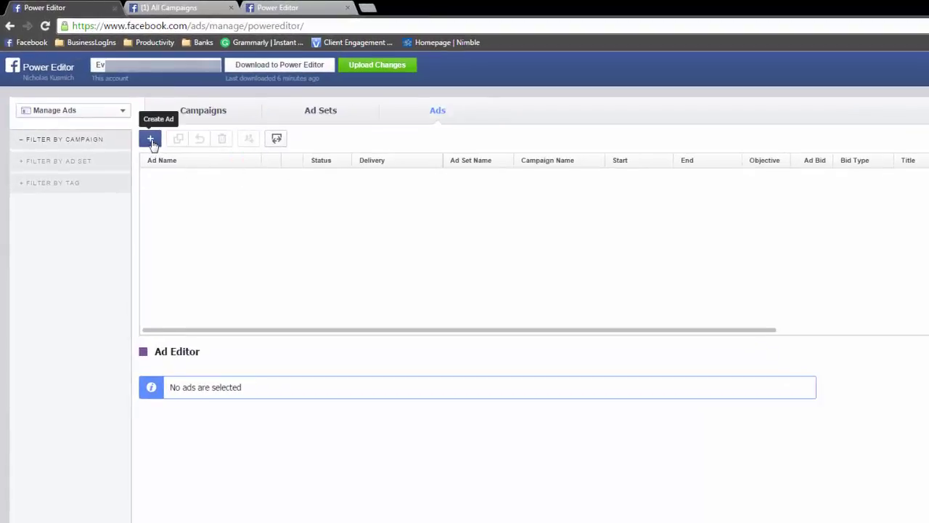
left_click(151, 140)
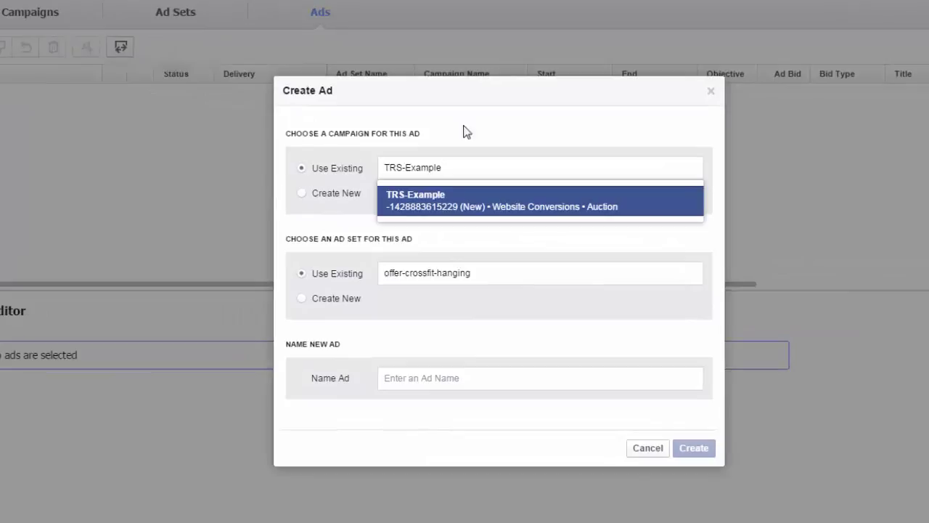
left_click(442, 207)
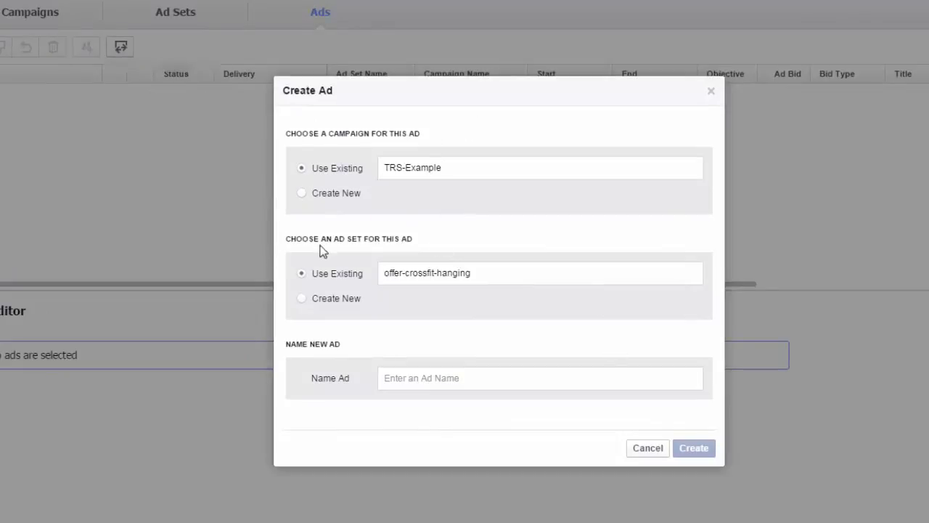
Step: Give the new ad the same name as its ad set, offer-crossfit-hanging, and create it
left_click(499, 270)
key("ctrl+c")
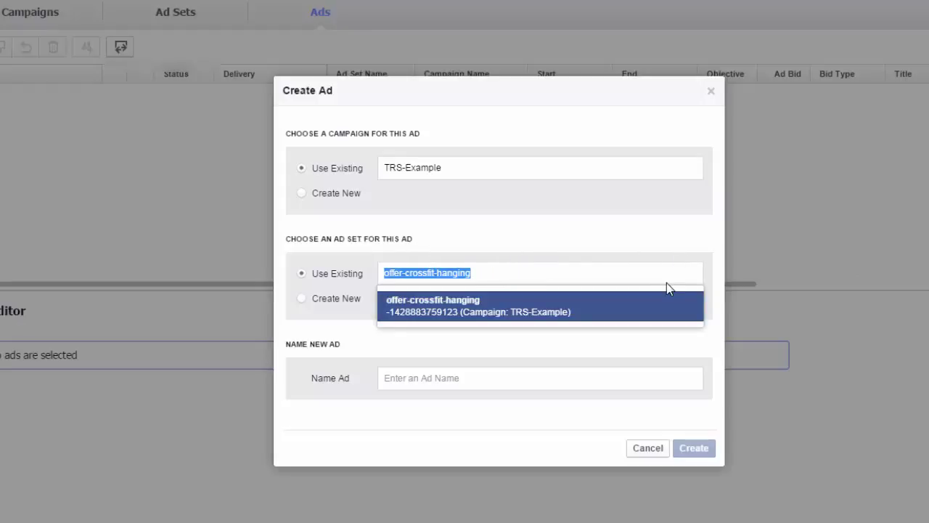
left_click(471, 379)
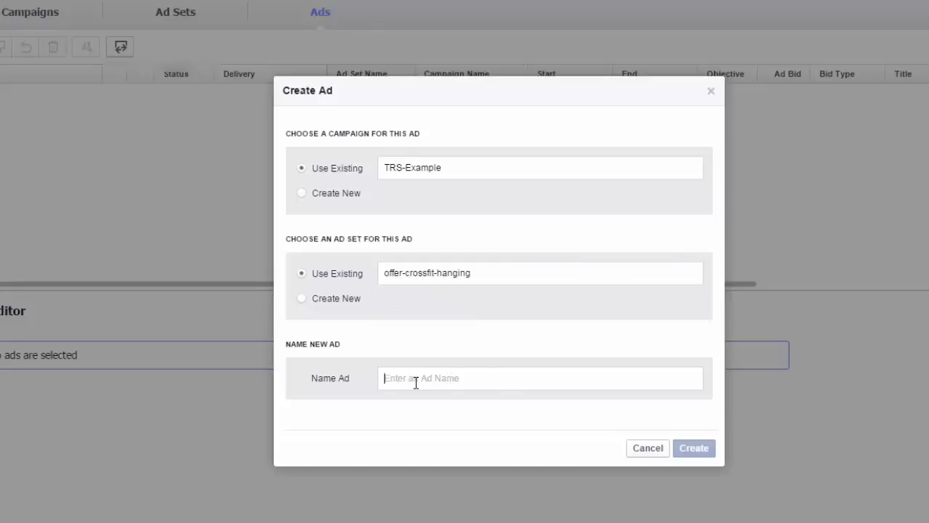
key("ctrl+v")
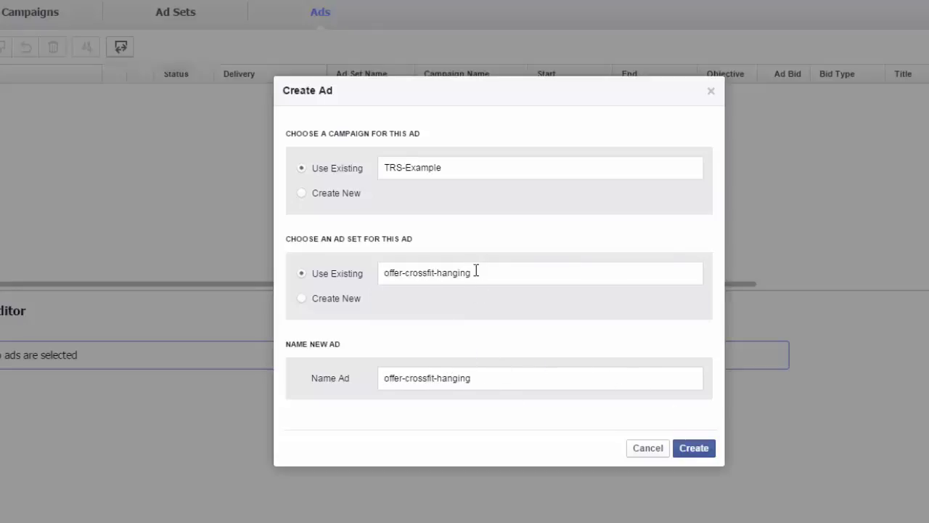
left_click(477, 272)
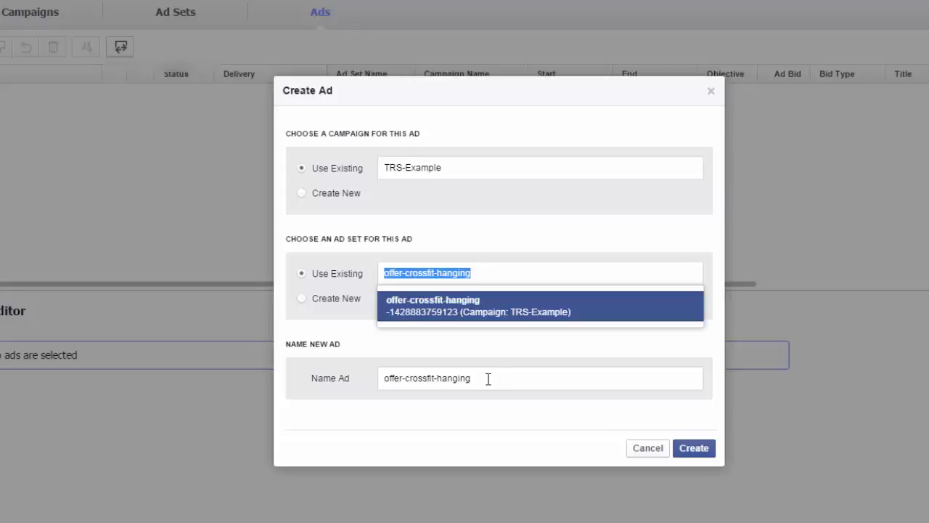
left_click_drag(493, 377, 320, 382)
left_click(511, 383)
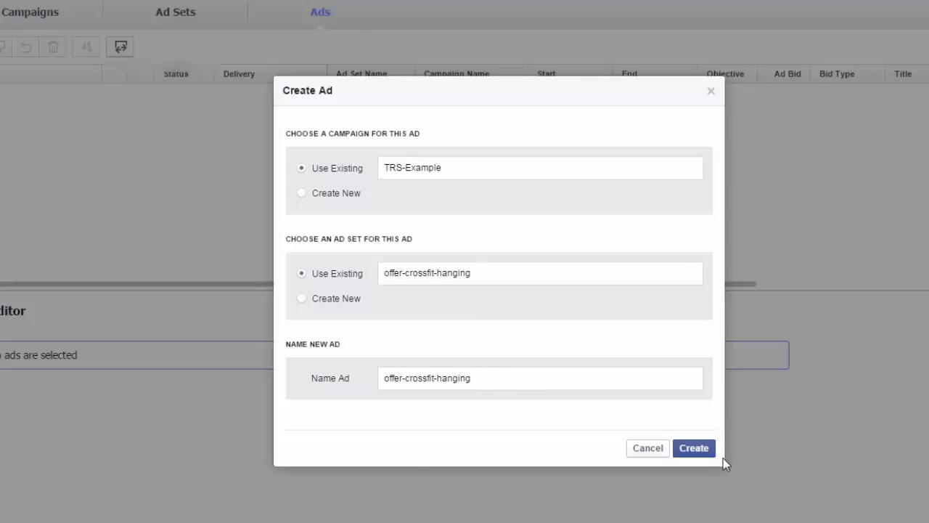
left_click(694, 450)
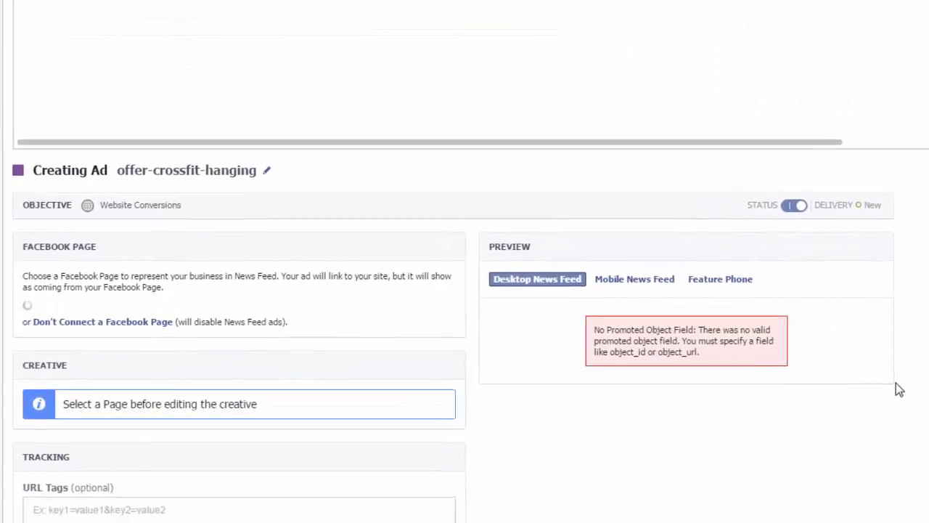
Step: Turn off hiding Pages connected to business accounts in the new ad's Facebook Page settings
scroll(779, 276, "down", 1)
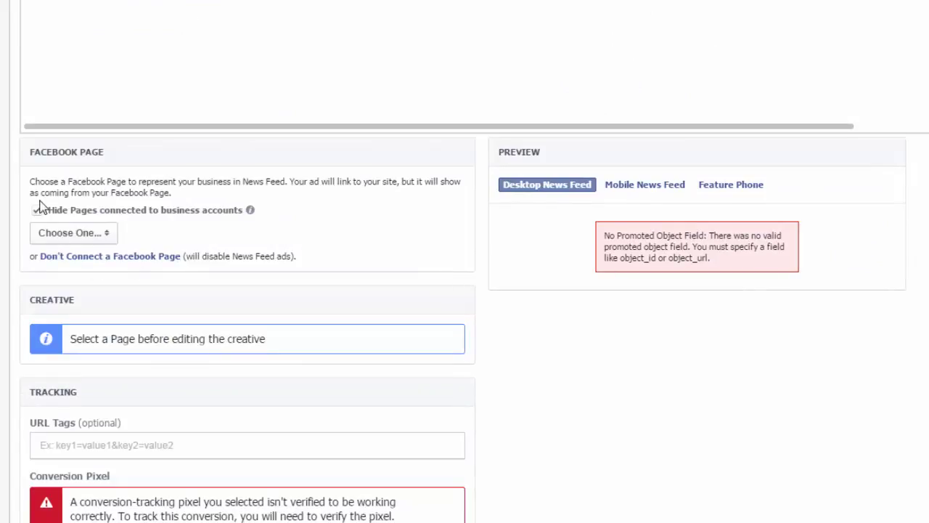
scroll(367, 254, "up", 1)
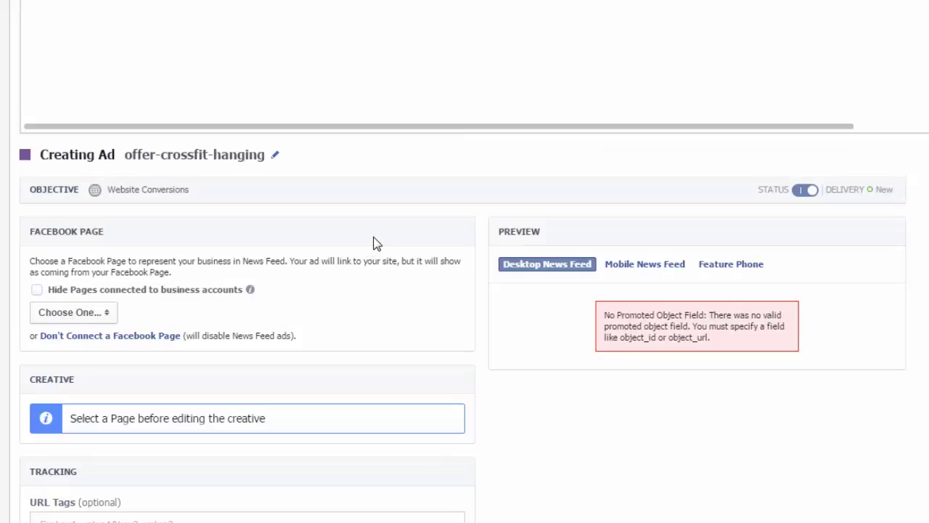
Step: Choose Growth Strategies as the Facebook Page that represents the new ad
scroll(375, 243, "down", 1)
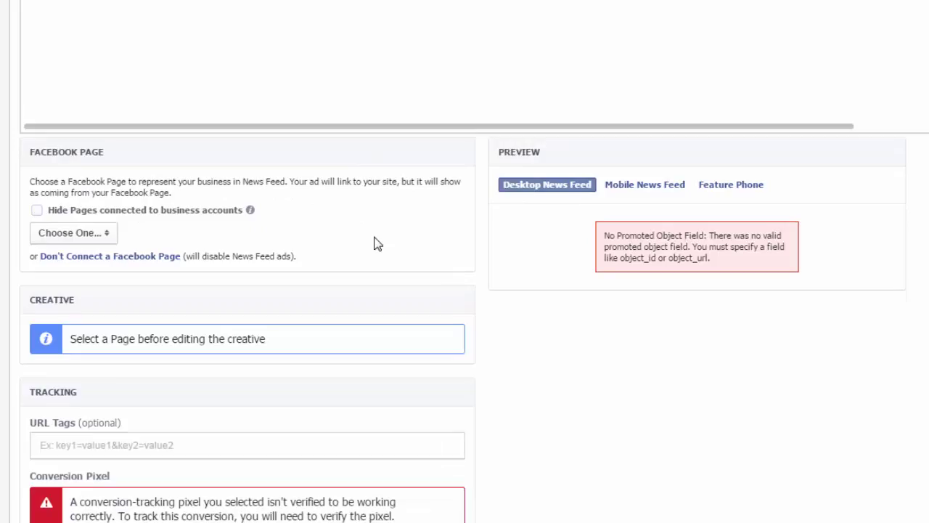
left_click(100, 236)
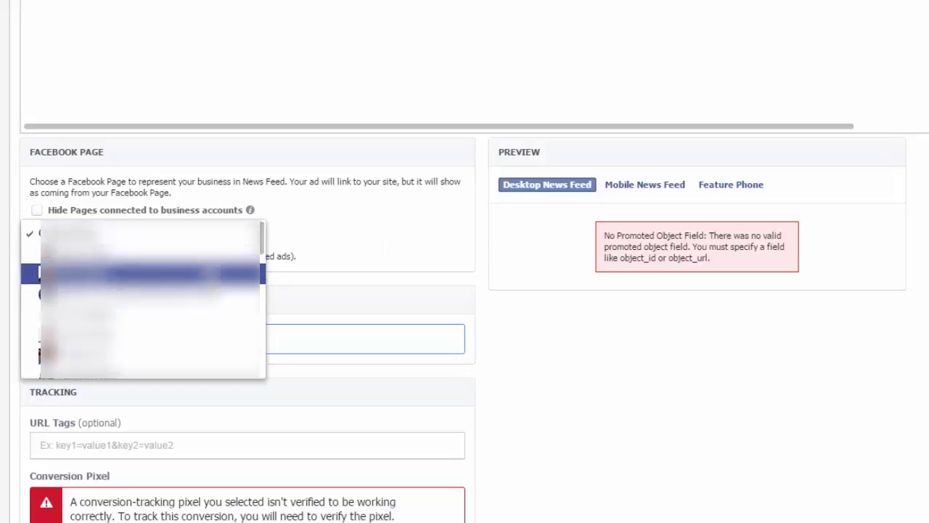
scroll(212, 277, "down", 1)
scroll(145, 276, "down", 3)
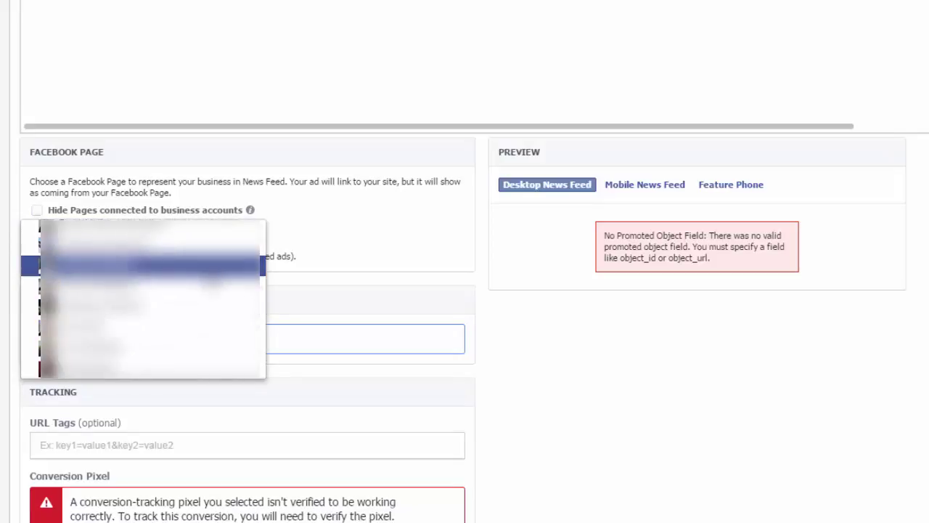
scroll(211, 280, "down", 4)
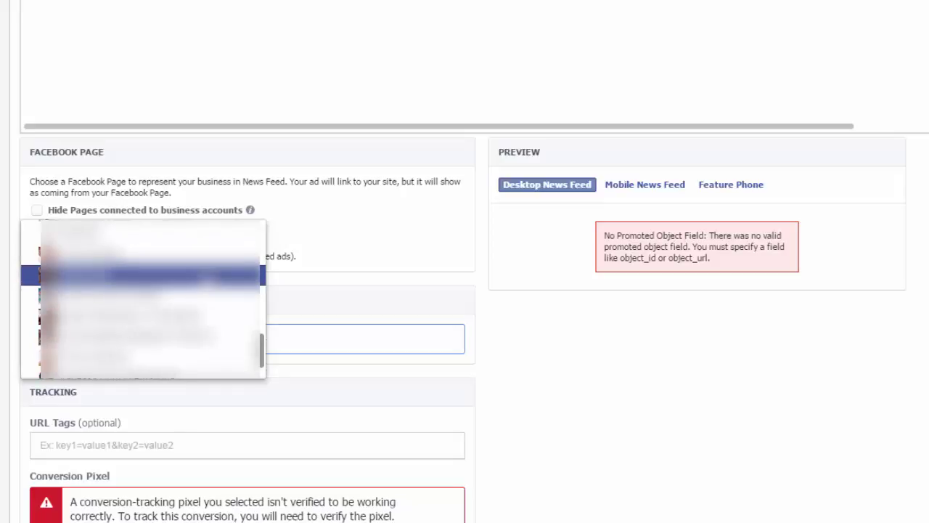
scroll(145, 298, "down", 3)
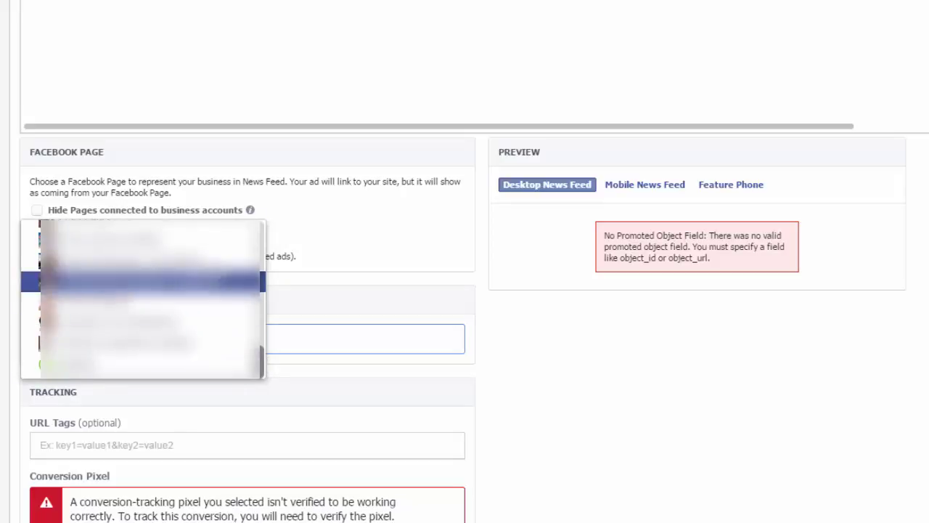
scroll(145, 297, "up", 10)
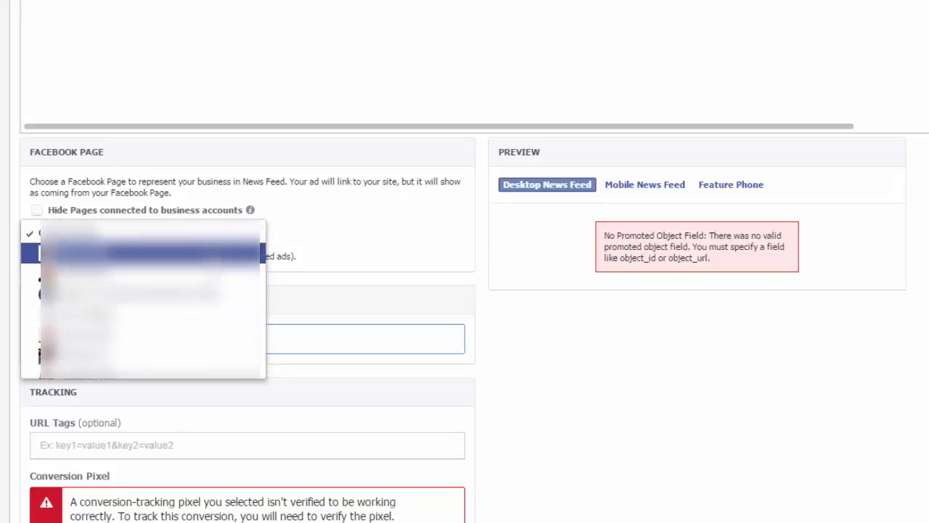
scroll(144, 298, "down", 1)
left_click(217, 261)
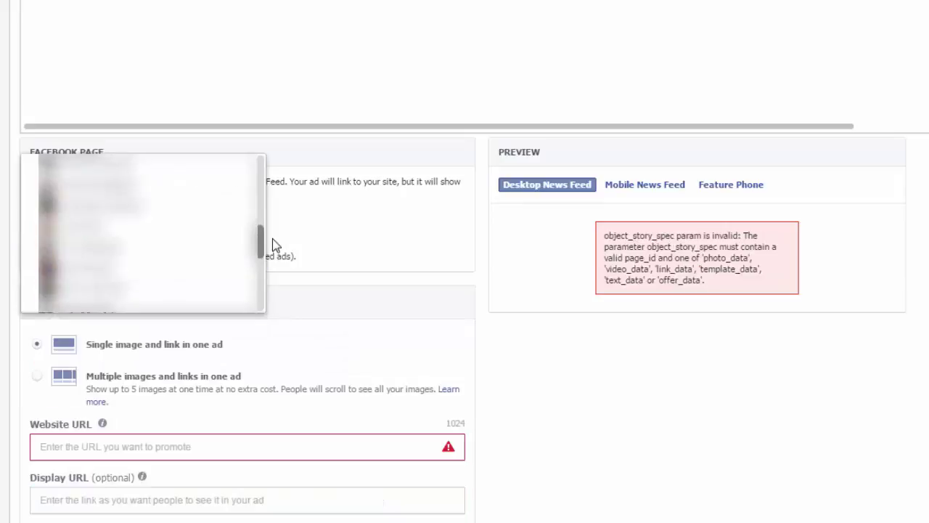
left_click_drag(272, 238, 276, 226)
left_click(145, 254)
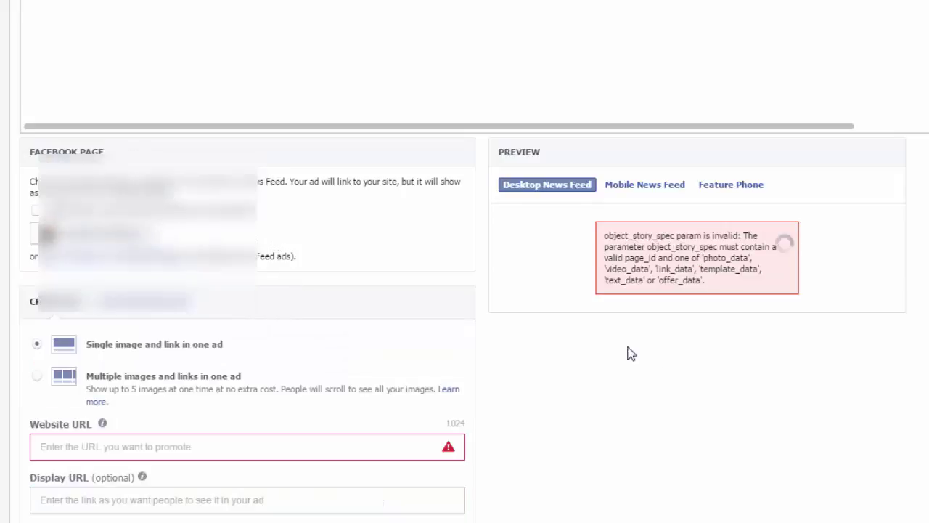
scroll(637, 385, "down", 2)
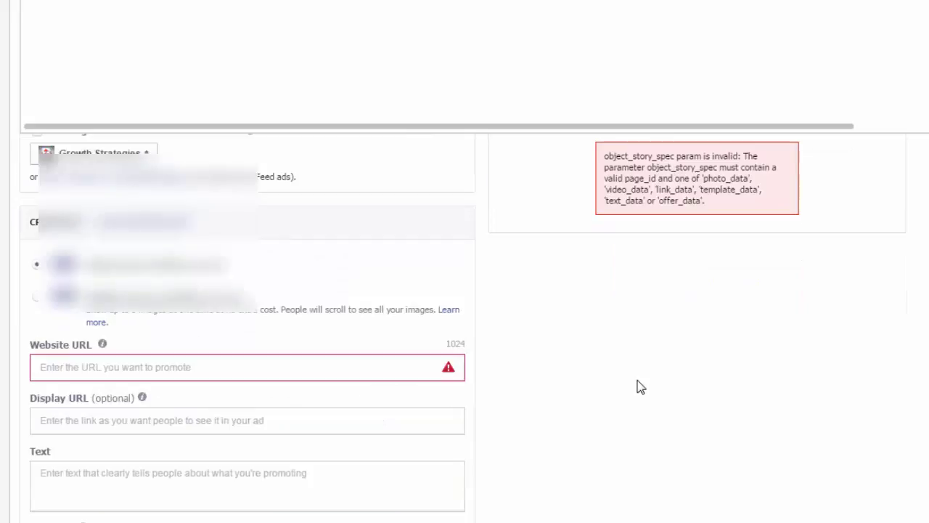
scroll(356, 320, "up", 2)
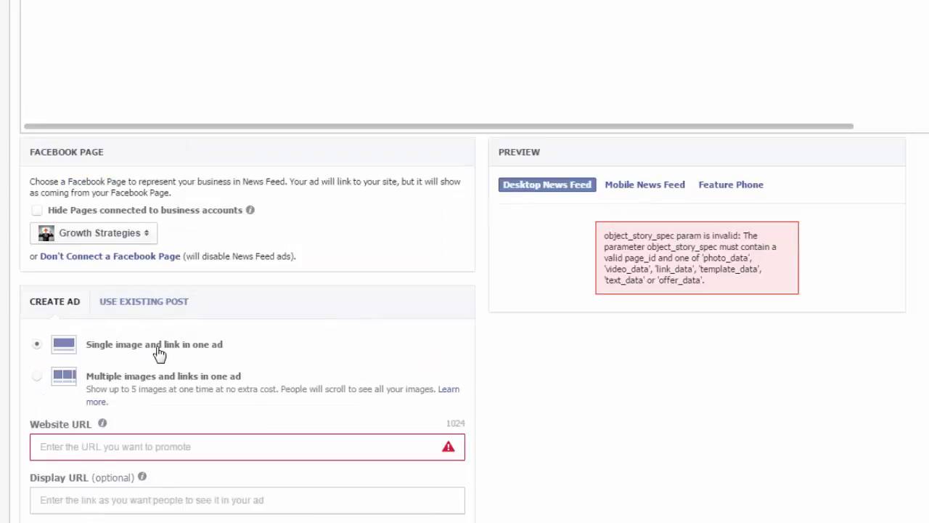
Step: Review the Anatomy Of An Ad and Facebook Ad Builder pages, and copy the landing-page link from the ad copy document into the Website URL
scroll(557, 372, "down", 3)
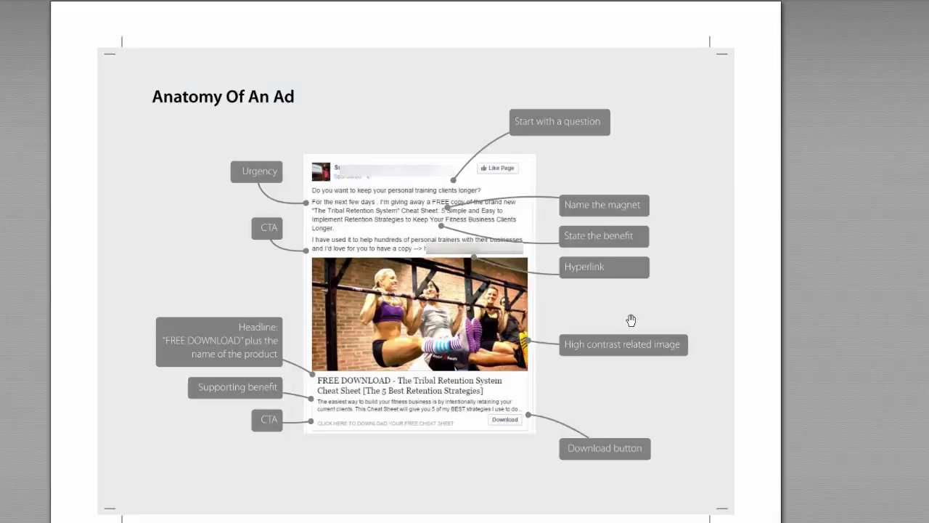
scroll(631, 321, "down", 10)
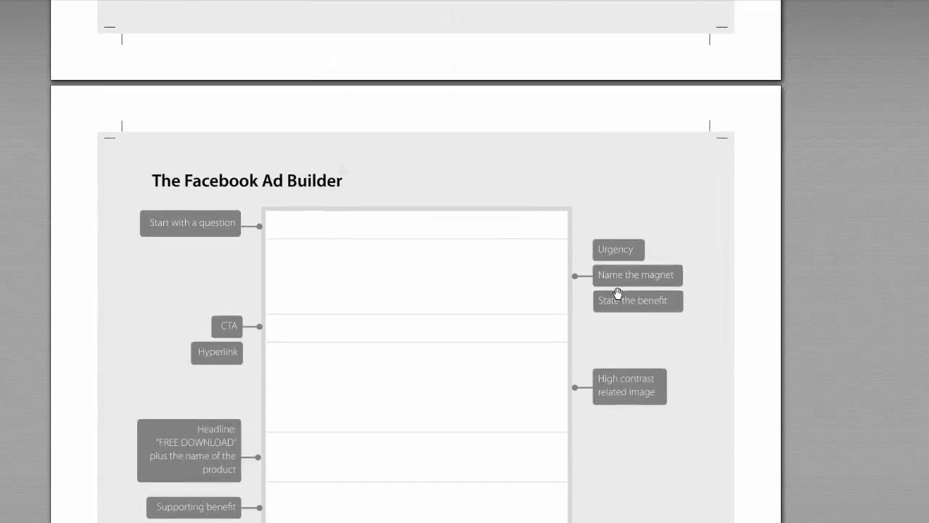
scroll(616, 292, "down", 2)
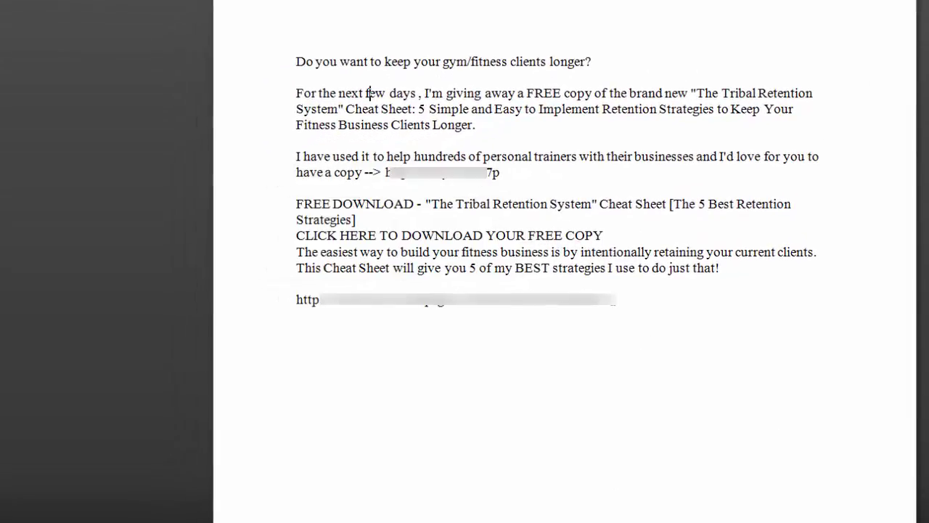
left_click_drag(616, 299, 291, 306)
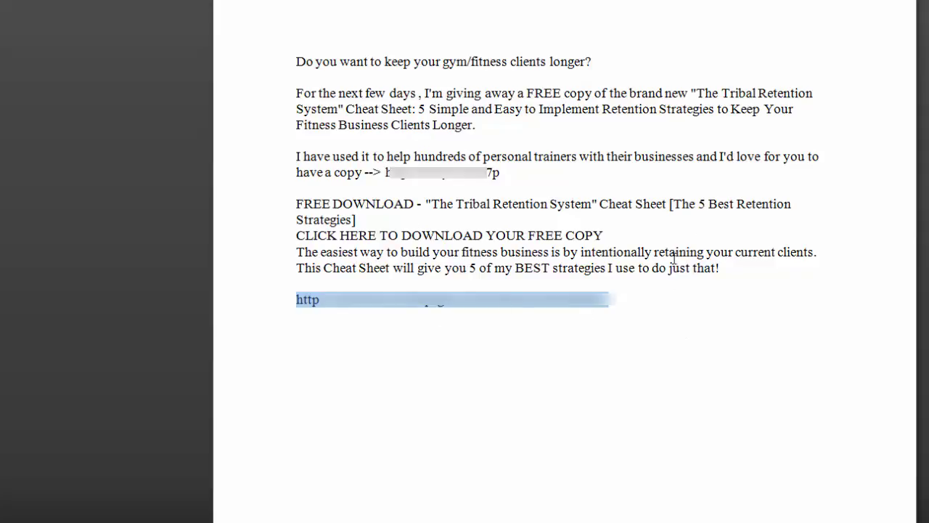
key("Down")
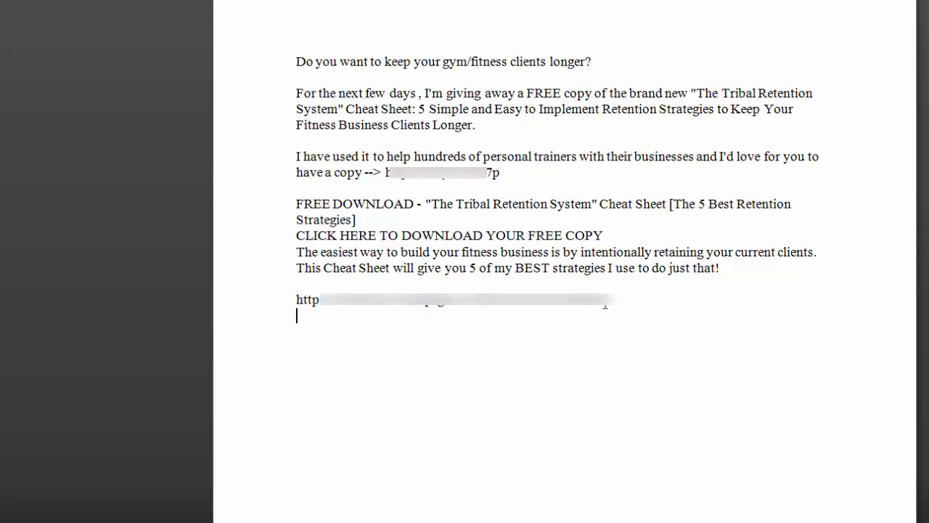
left_click_drag(616, 300, 296, 297)
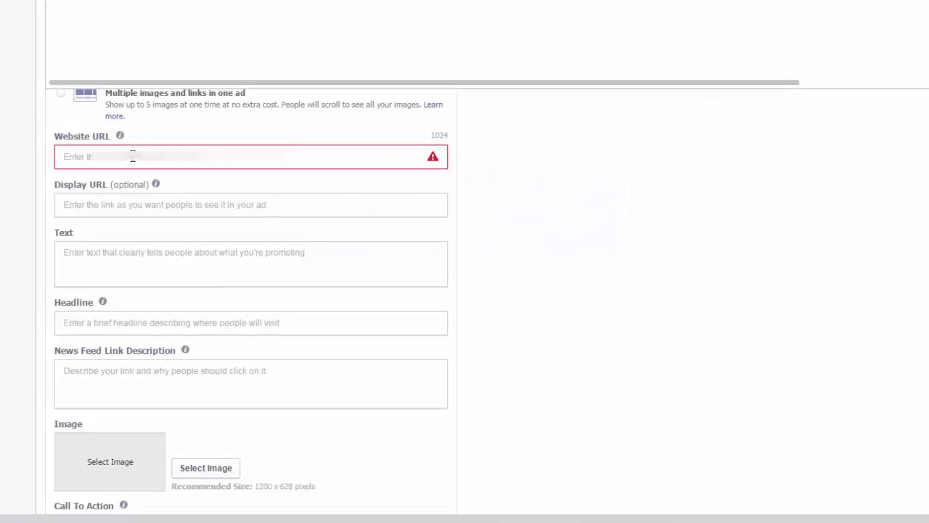
left_click(133, 157)
key("ctrl+v")
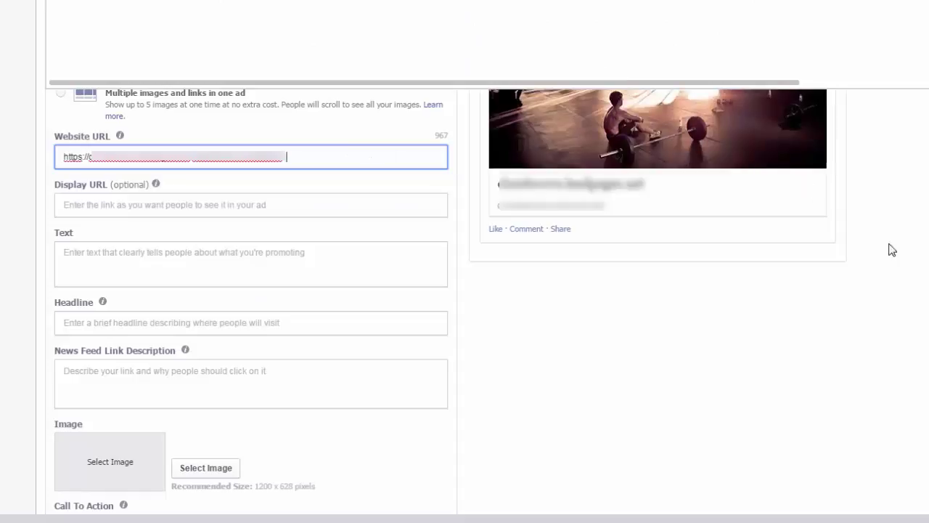
scroll(766, 221, "up", 4)
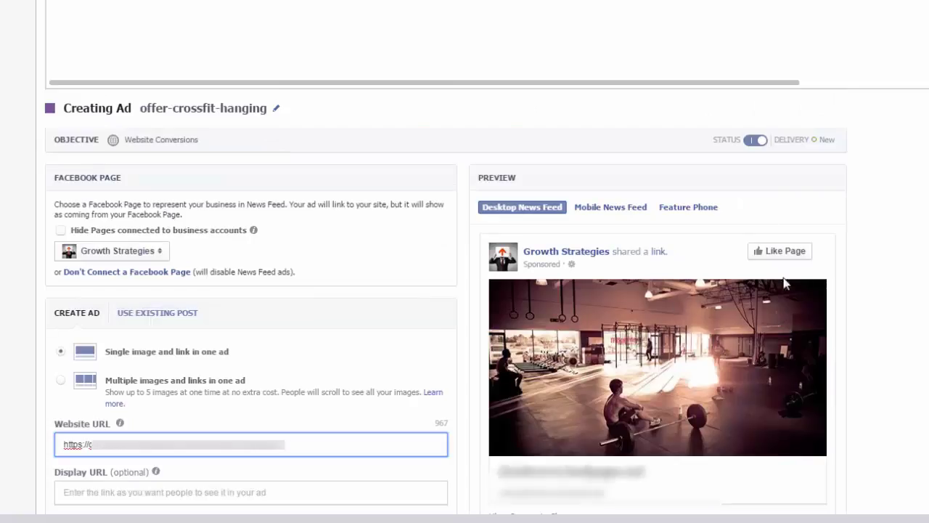
scroll(326, 399, "down", 2)
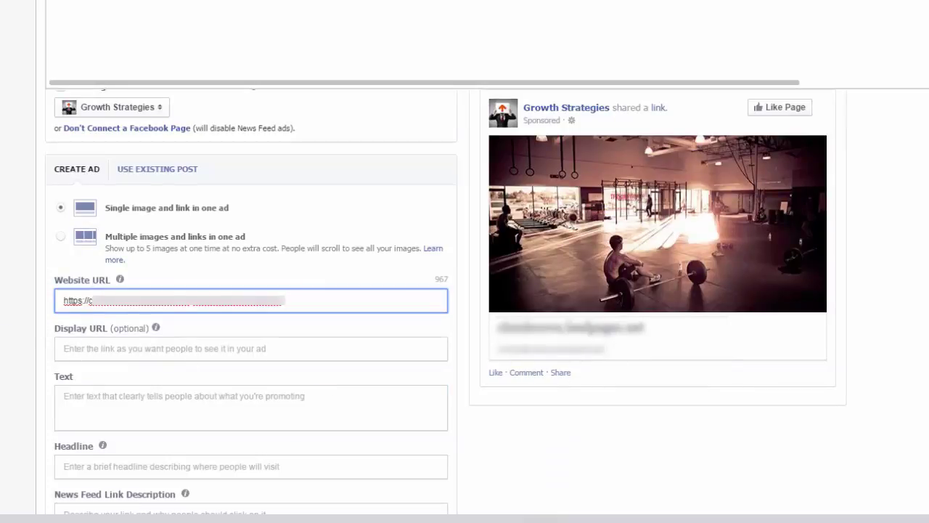
Step: Copy CLICK HERE TO DOWNLOAD YOUR FREE COPY from the ad copy document into the ad's Display URL
key("alt+Tab")
left_click(572, 238)
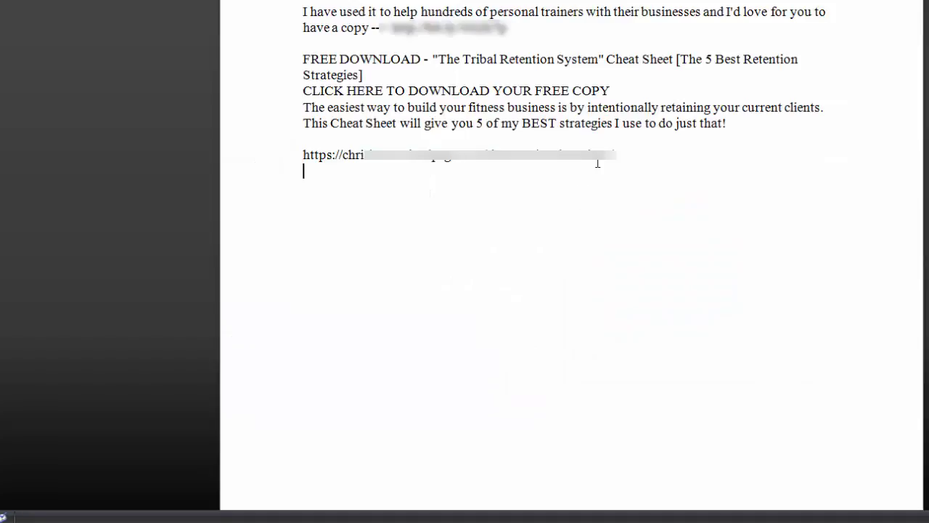
left_click_drag(614, 90, 308, 96)
key("ctrl+c")
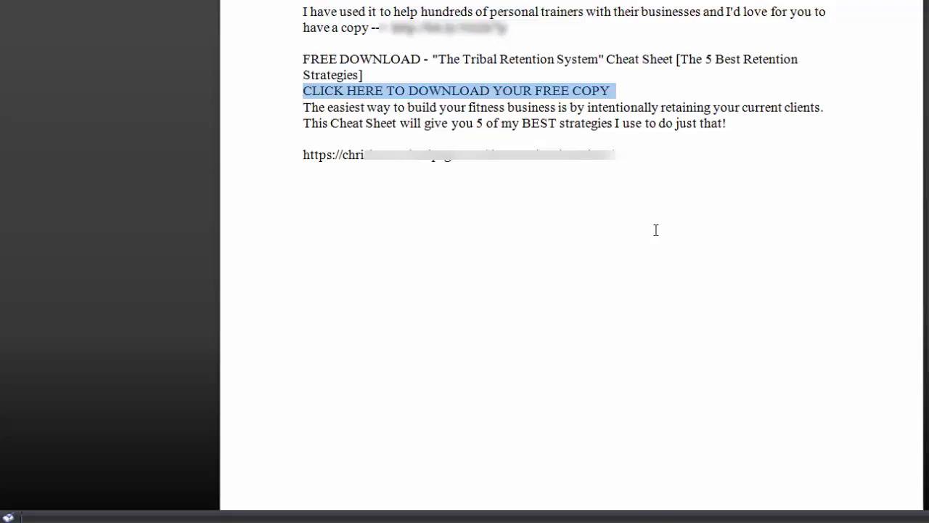
key("alt+Tab")
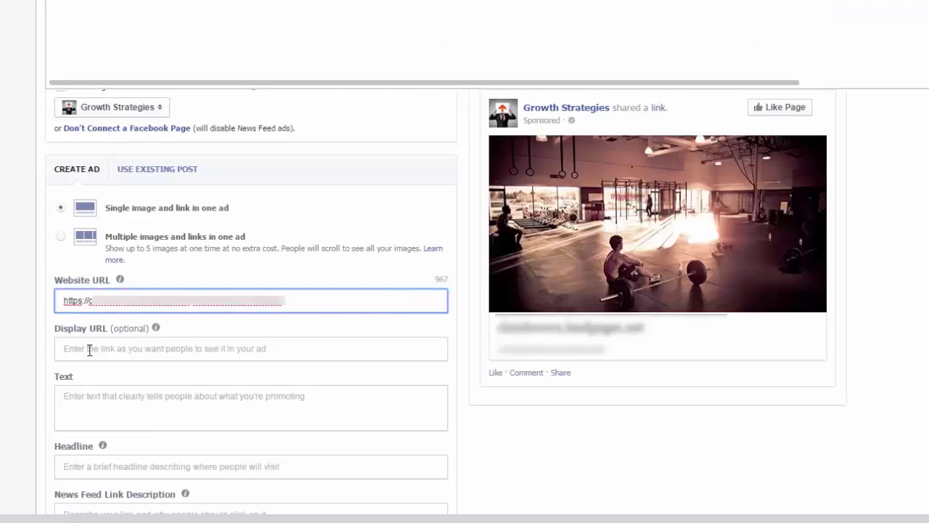
left_click(89, 350)
key("ctrl+v")
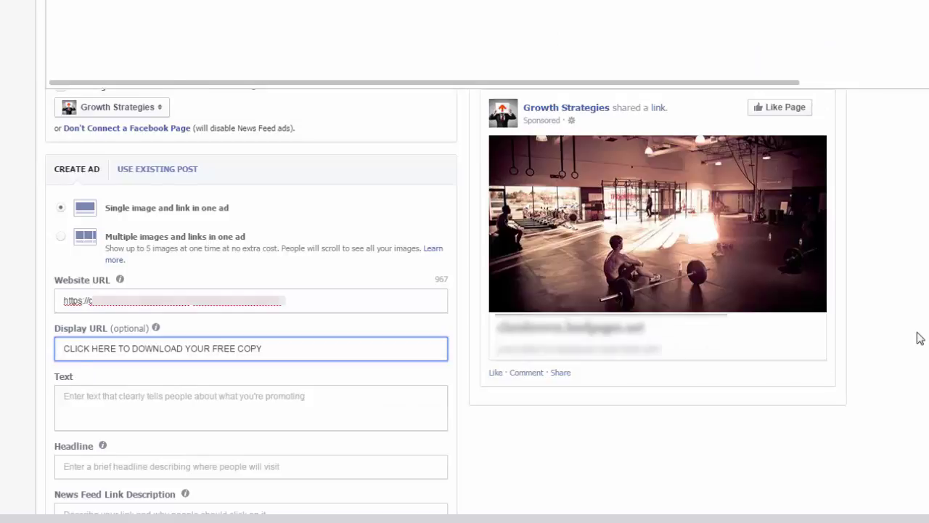
scroll(898, 329, "down", 1)
scroll(899, 329, "down", 1)
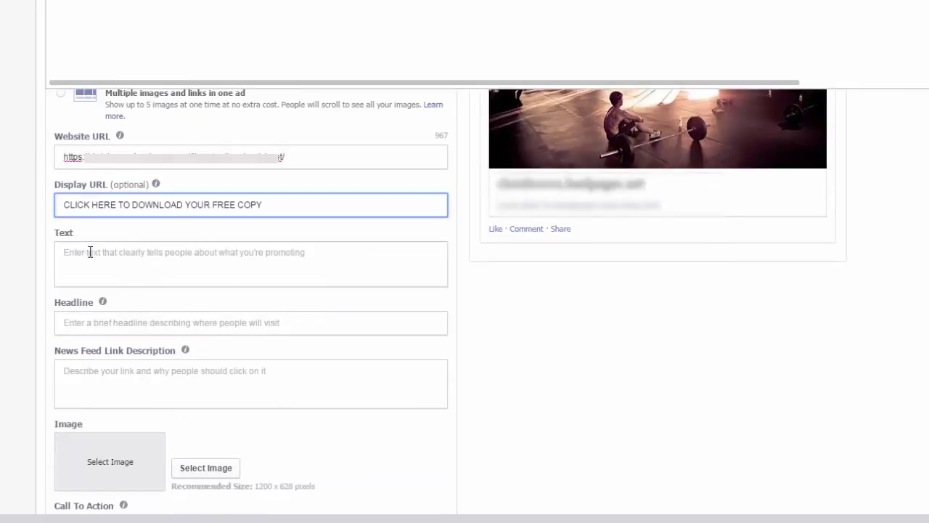
scroll(814, 334, "up", 4)
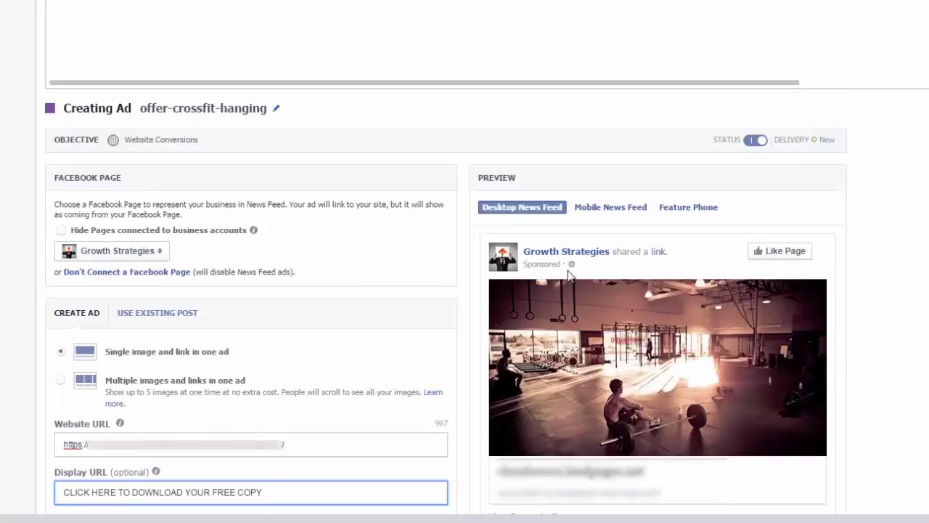
scroll(376, 248, "down", 4)
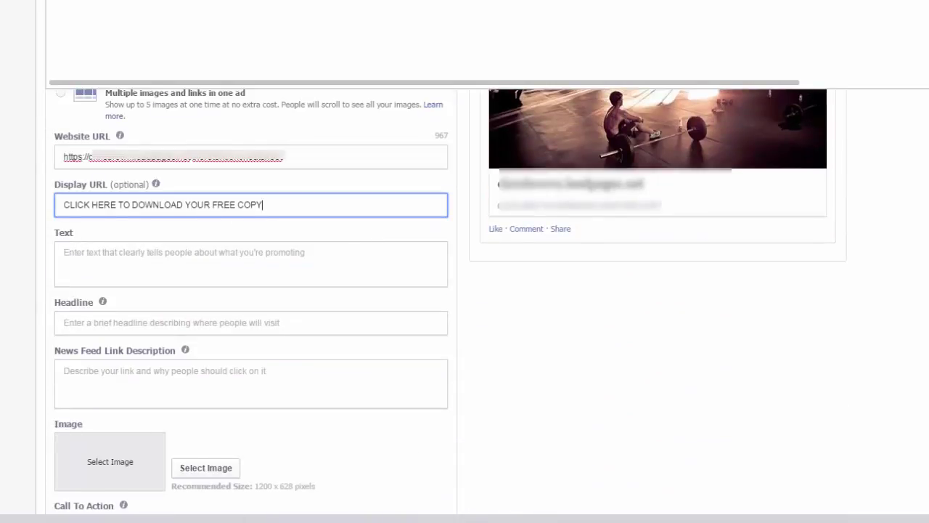
Step: Copy the document's opening three paragraphs, from "Do you want to keep your gym/fitness clients longer?", into the ad's Text without a trailing blank line
scroll(465, 261, "up", 2)
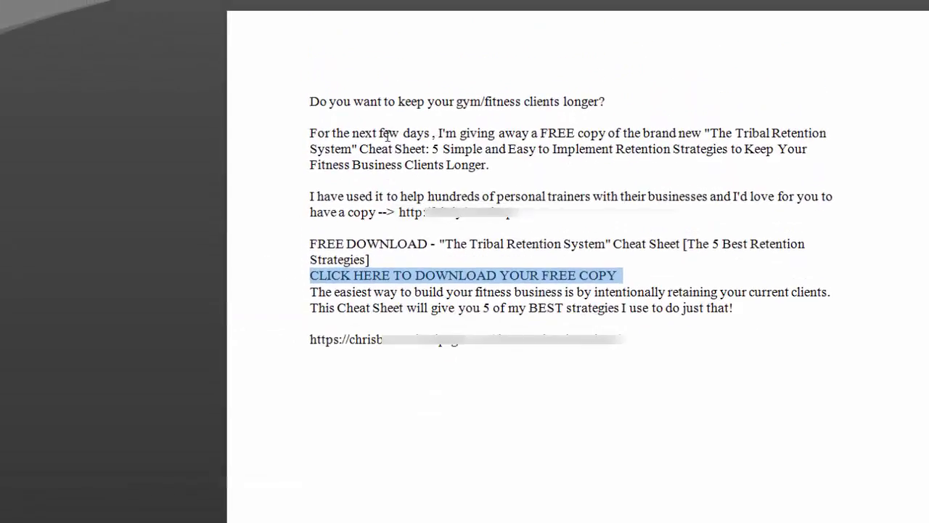
left_click(387, 135)
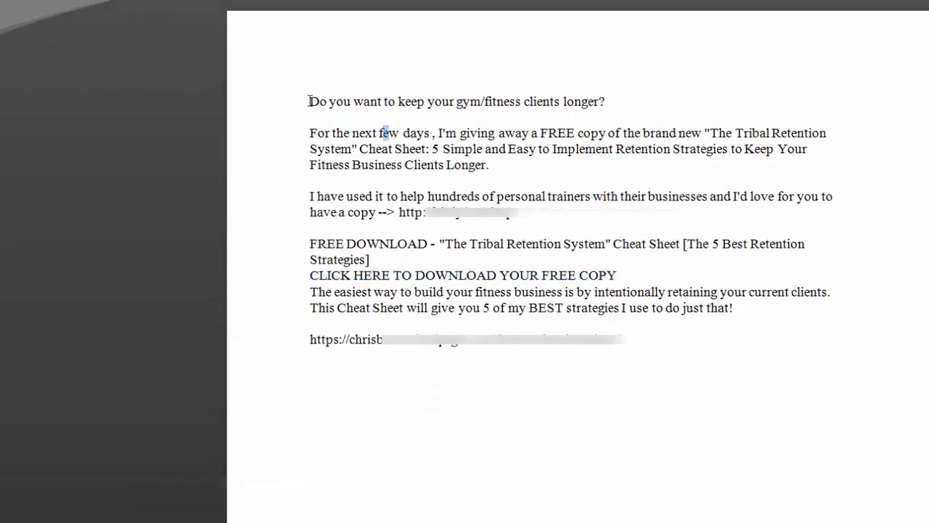
left_click_drag(310, 101, 527, 220)
key("ctrl+c")
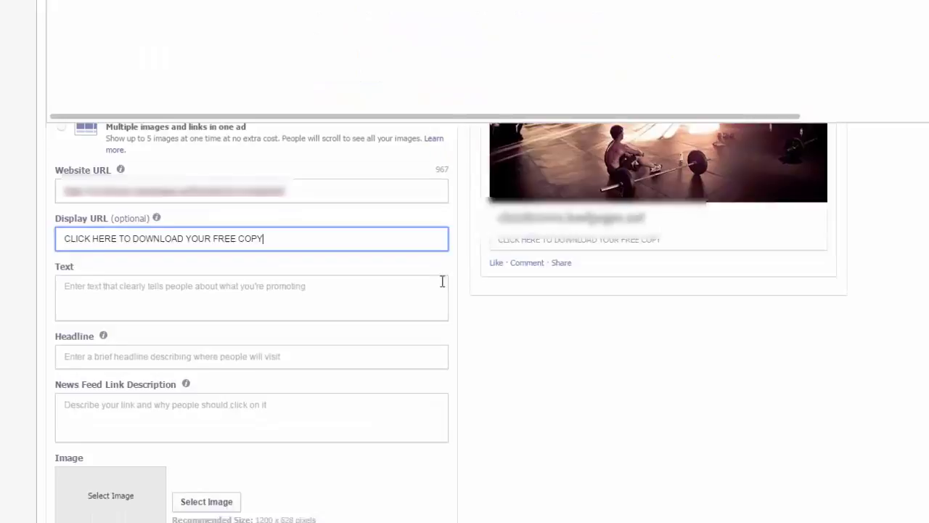
left_click(242, 280)
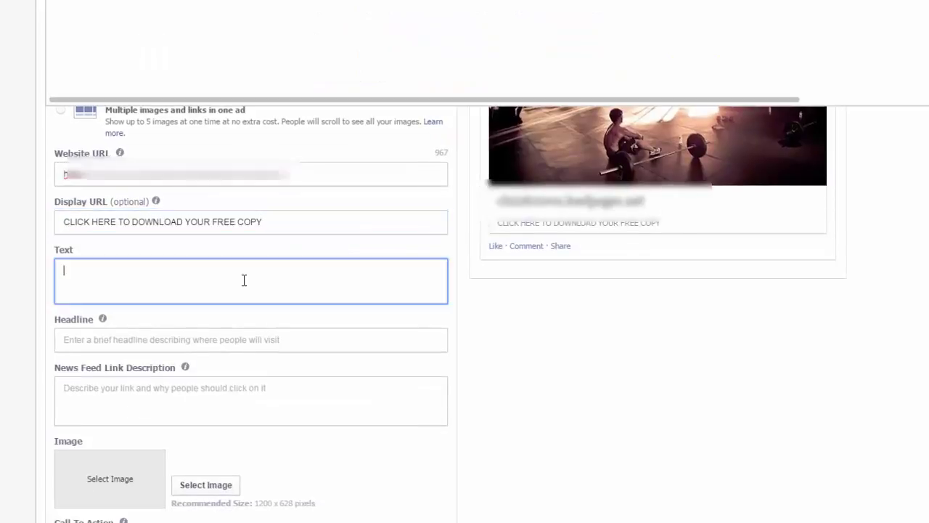
key("ctrl+v")
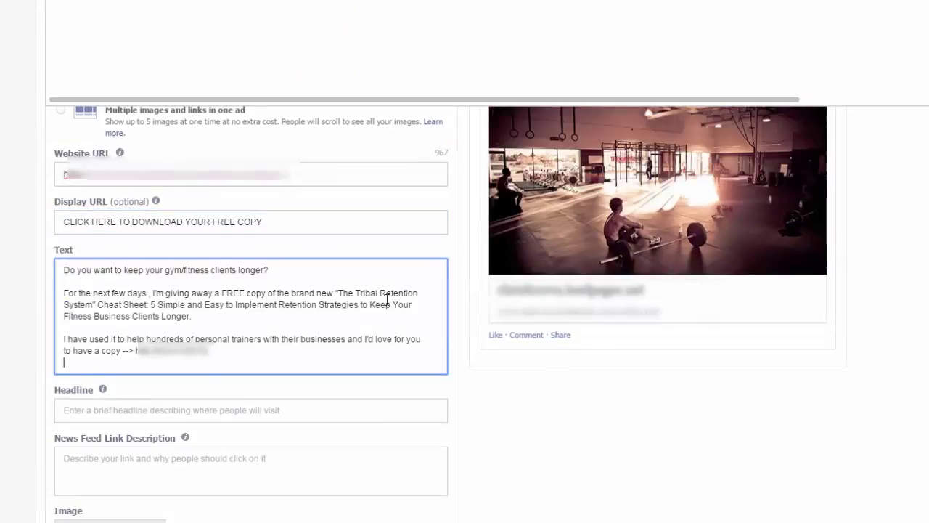
key("BackSpace")
scroll(780, 347, "up", 2)
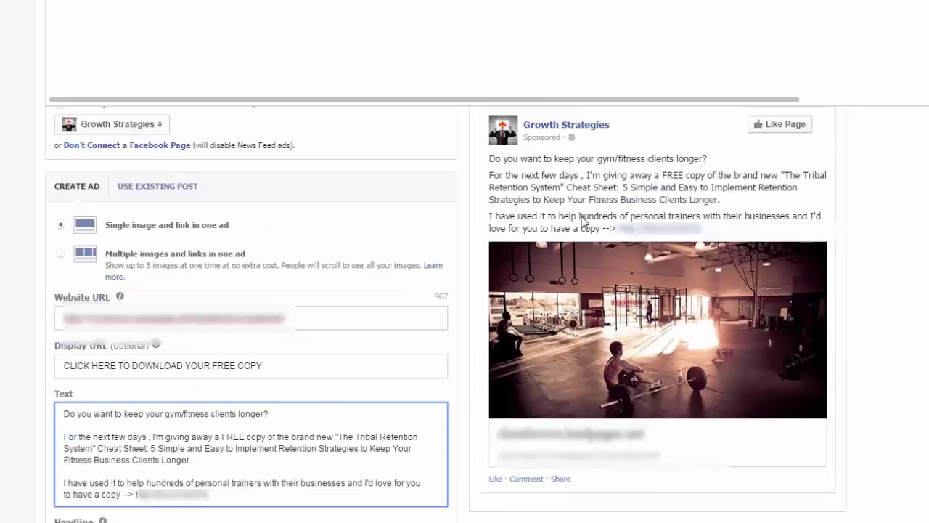
scroll(586, 221, "down", 4)
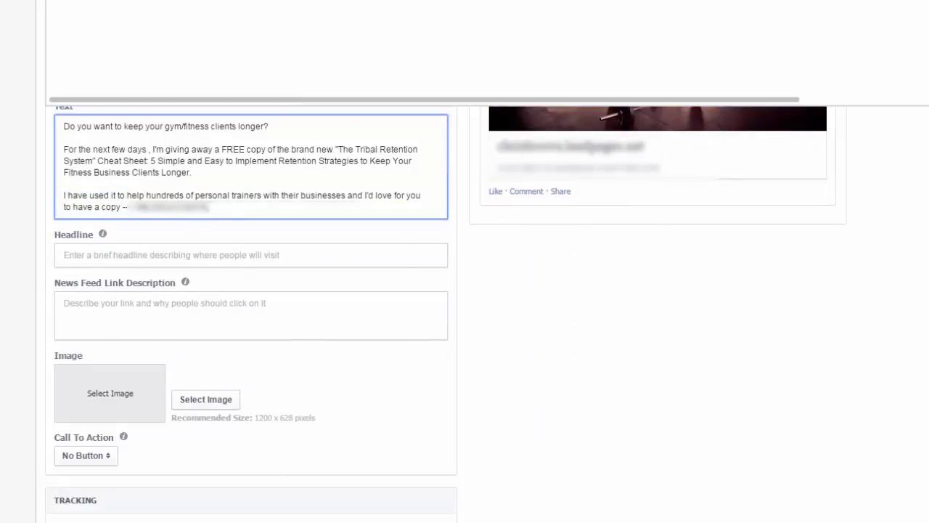
Step: Copy the line FREE DOWNLOAD - "The Tribal Retention System" Cheat Sheet [The 5 Best Retention Strategies] from the ad copy document into the Headline
key("alt+Tab")
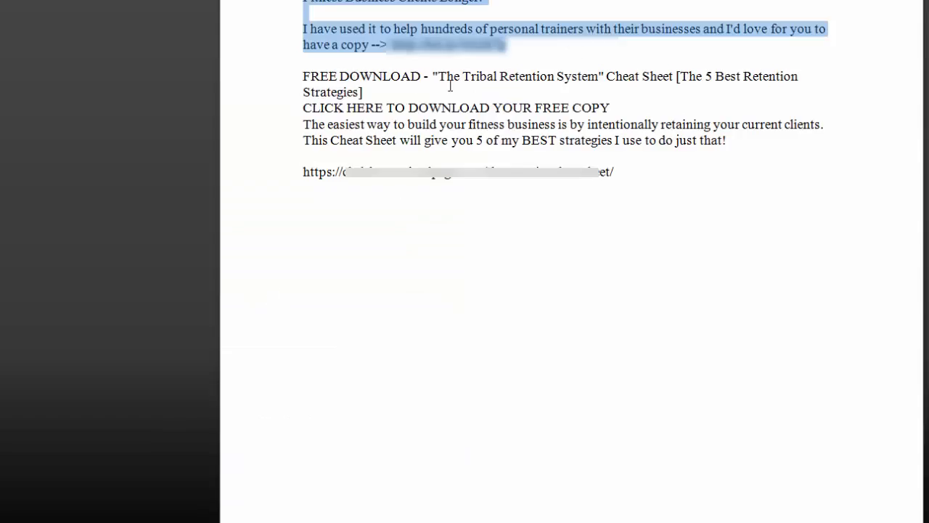
left_click(402, 80)
left_click_drag(371, 91, 304, 80)
key("ctrl+c")
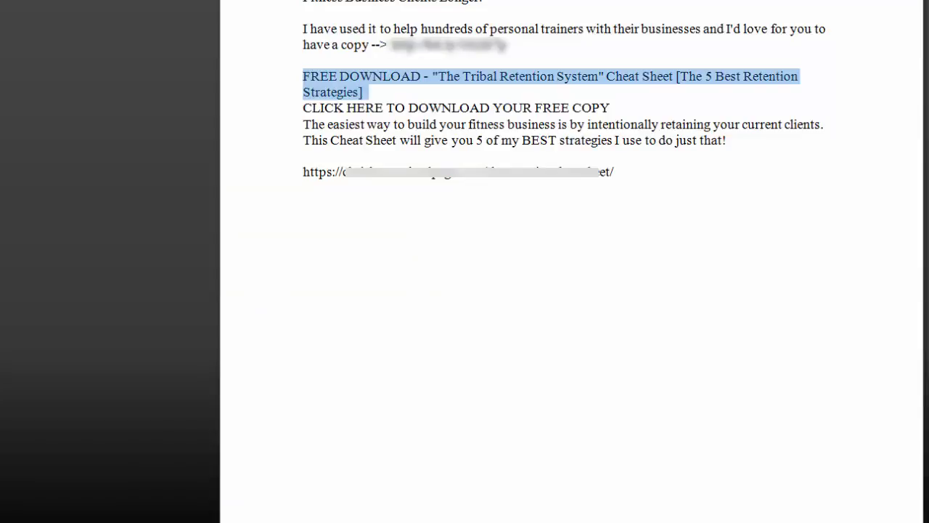
key("alt+Tab")
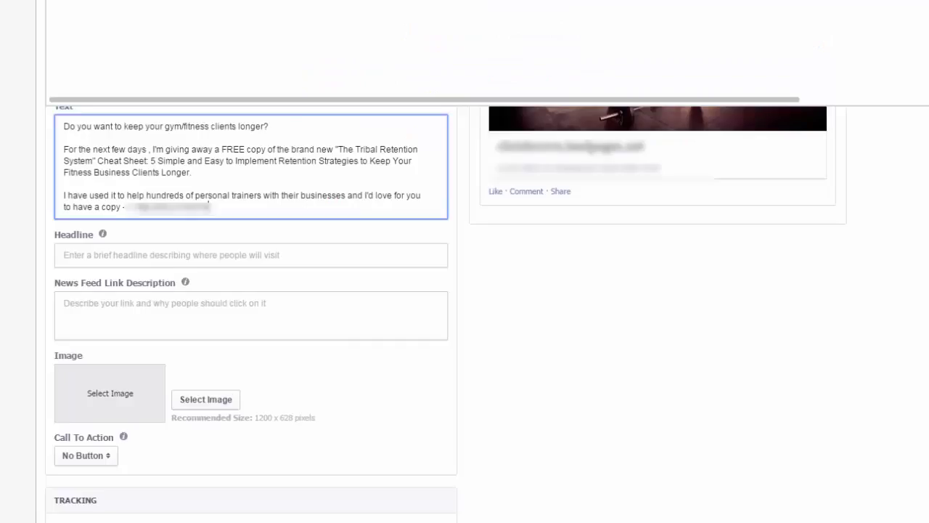
left_click(132, 252)
key("ctrl+v")
left_click(703, 356)
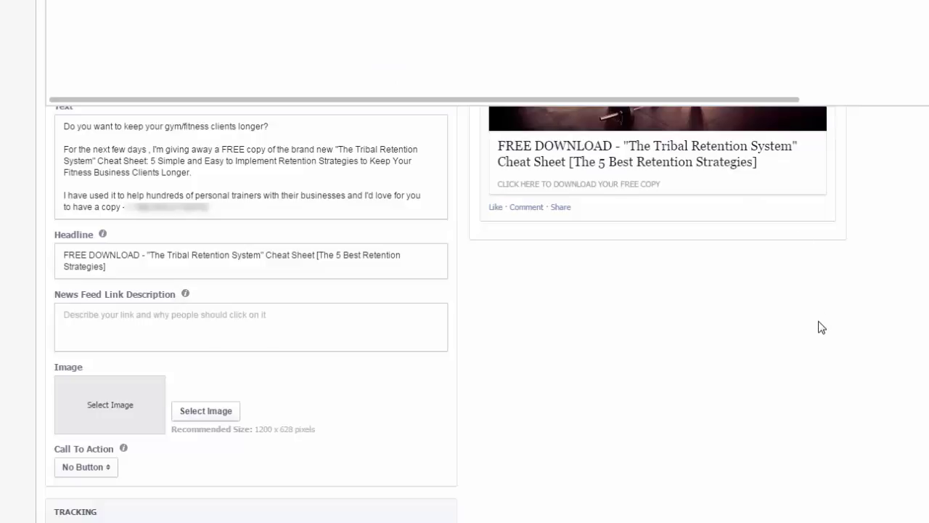
scroll(566, 321, "down", 1)
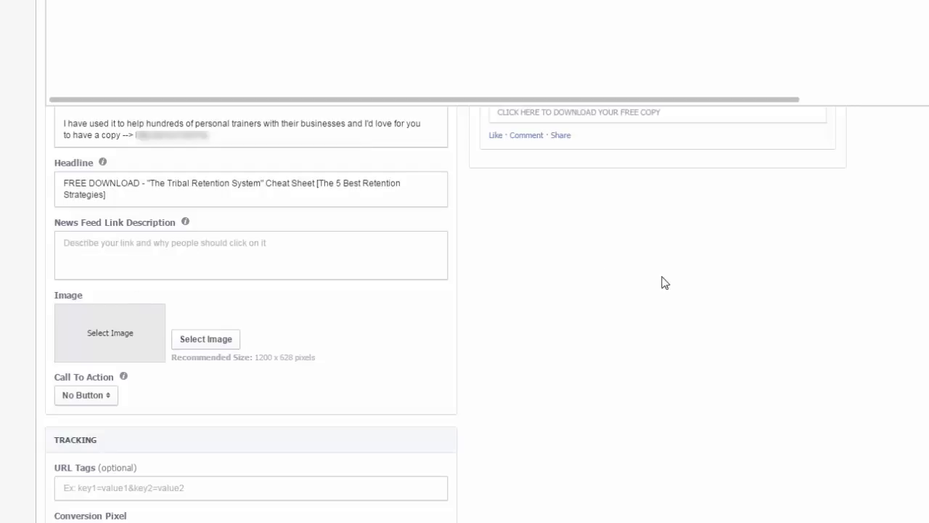
scroll(665, 283, "up", 3)
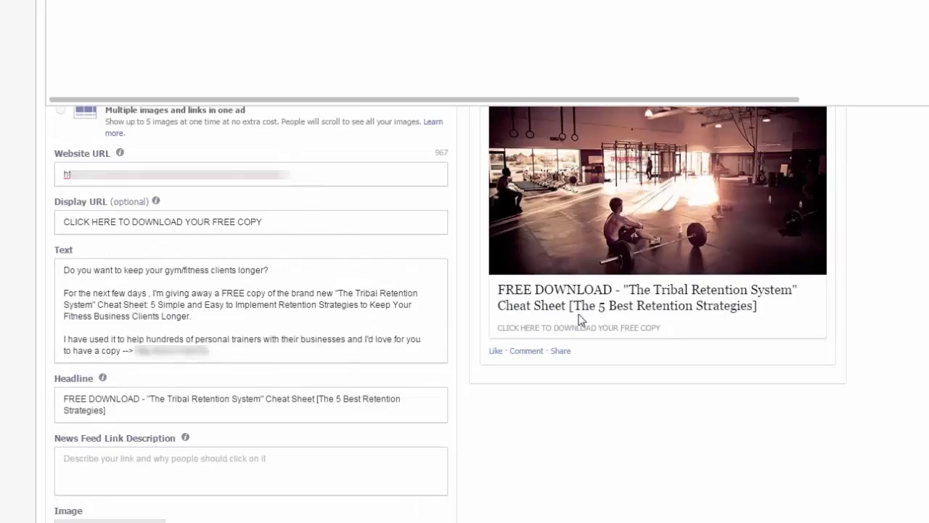
scroll(762, 371, "down", 1)
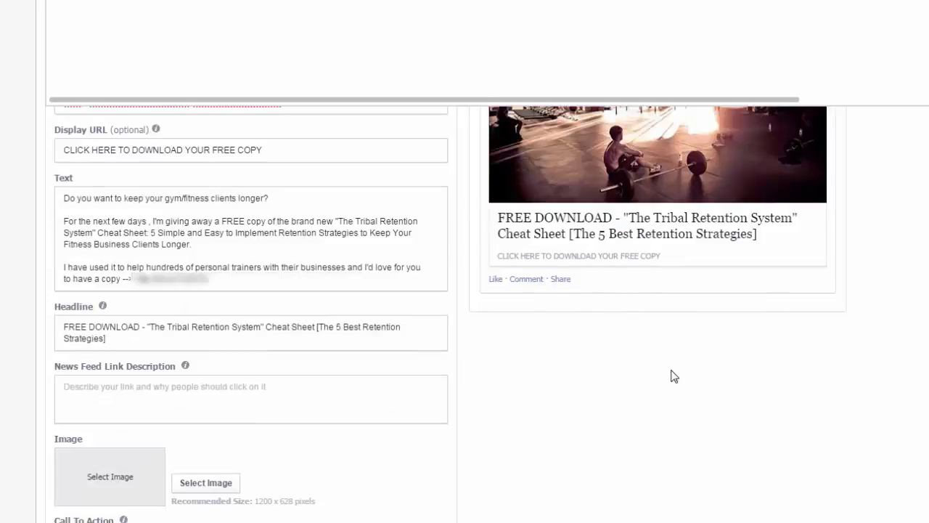
Step: Copy the document's two sentences starting "The easiest way to build your fitness business" into the ad's News Feed Link Description
key("alt+Tab")
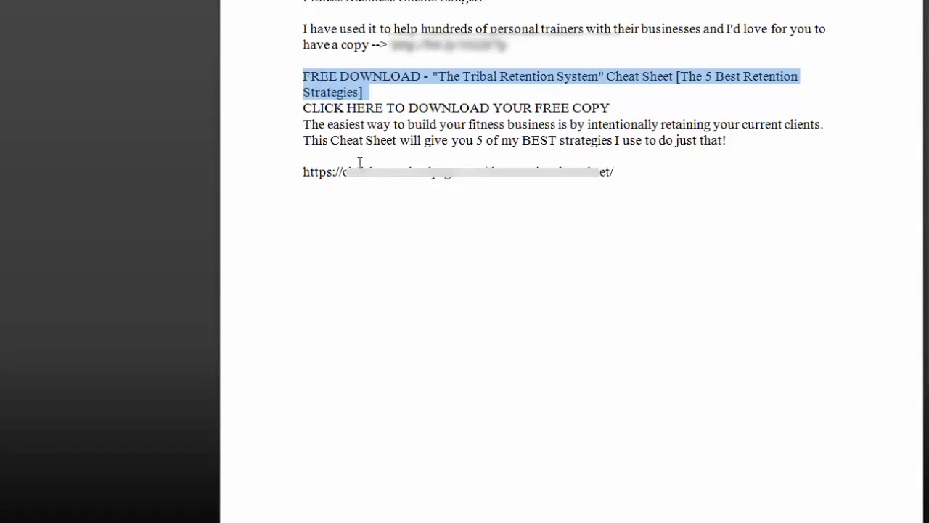
left_click_drag(304, 124, 736, 148)
key("ctrl+c")
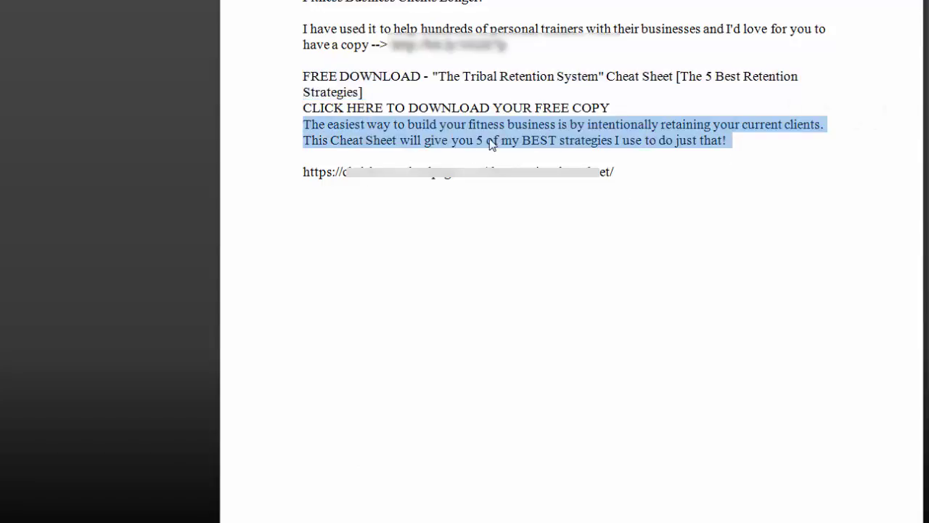
left_click(299, 352)
key("alt+Tab")
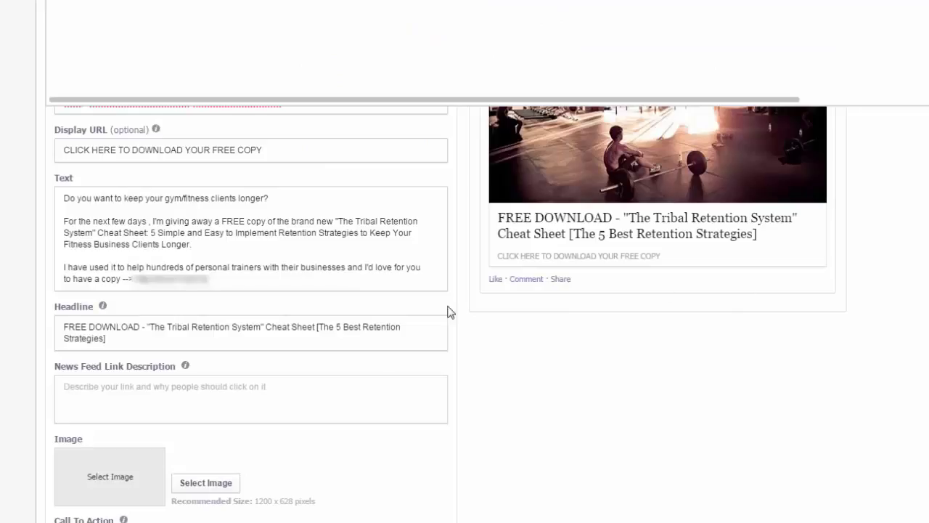
left_click(166, 393)
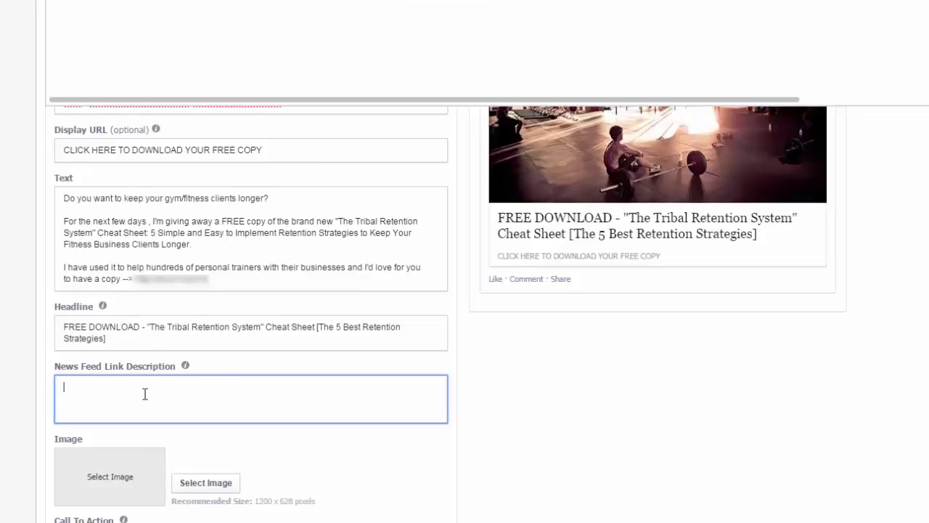
key("ctrl+v")
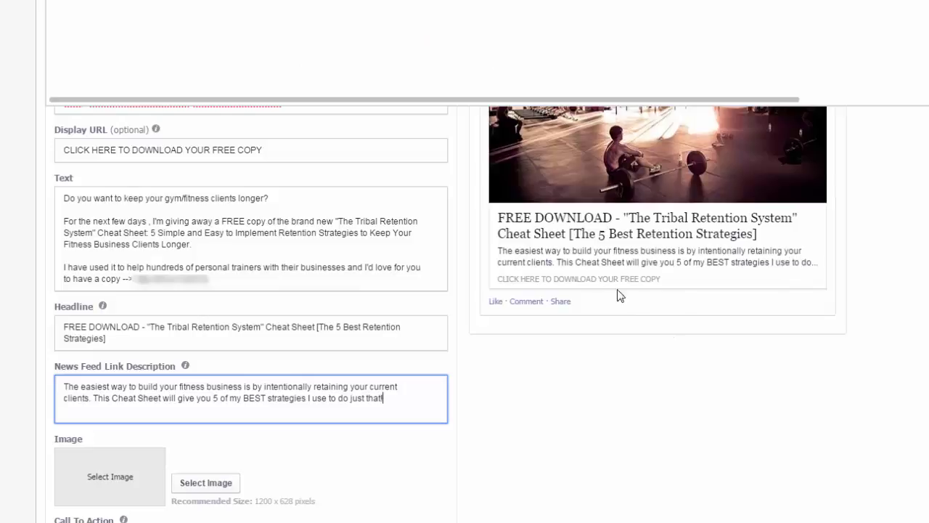
left_click(880, 377)
scroll(907, 383, "up", 3)
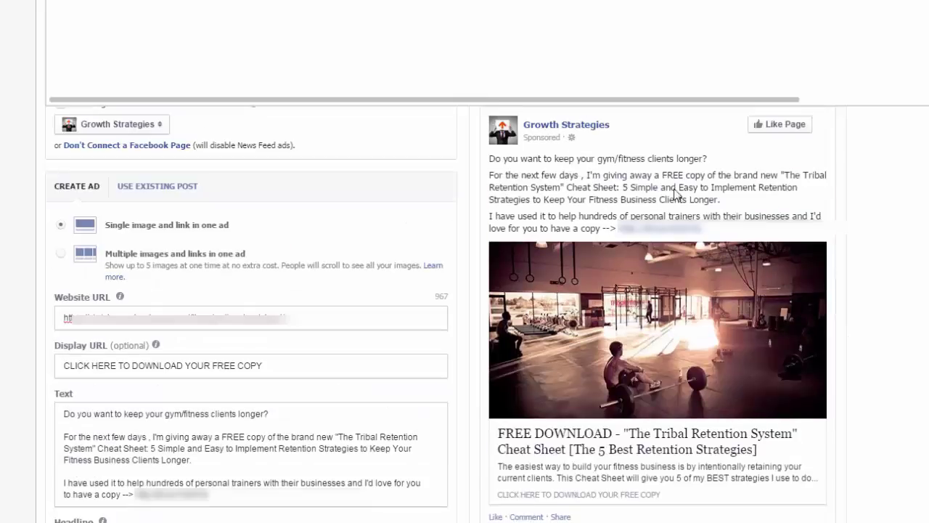
scroll(619, 161, "up", 1)
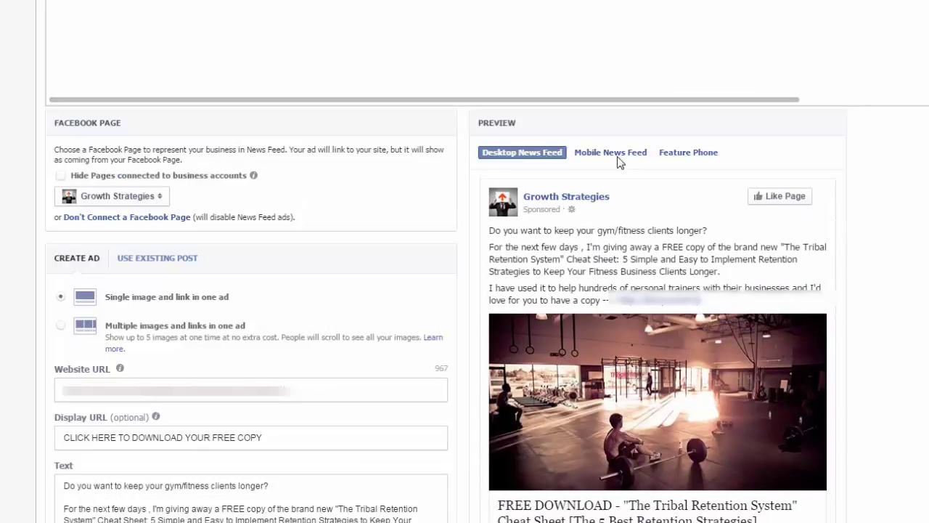
Step: Upload the CrossFit box-jump photo from the computer and set it as the ad's image
scroll(924, 291, "down", 7)
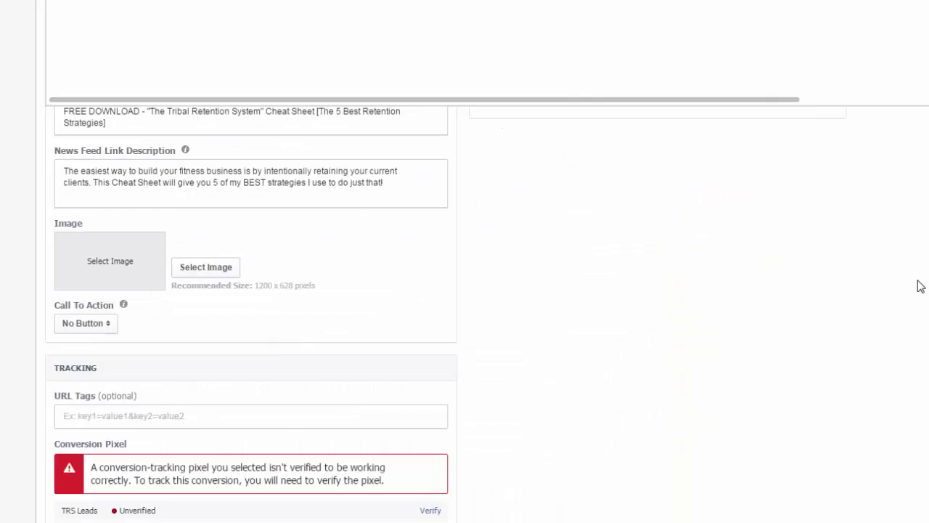
left_click(229, 270)
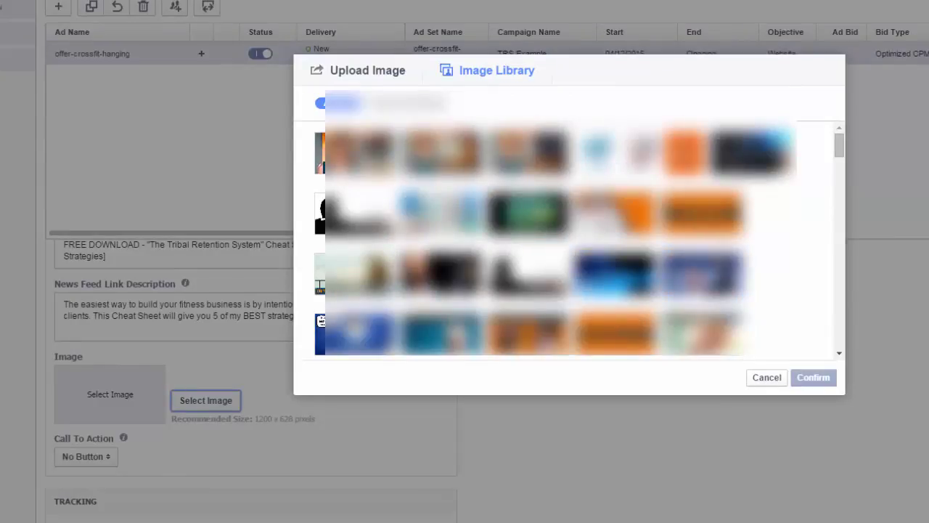
left_click(368, 72)
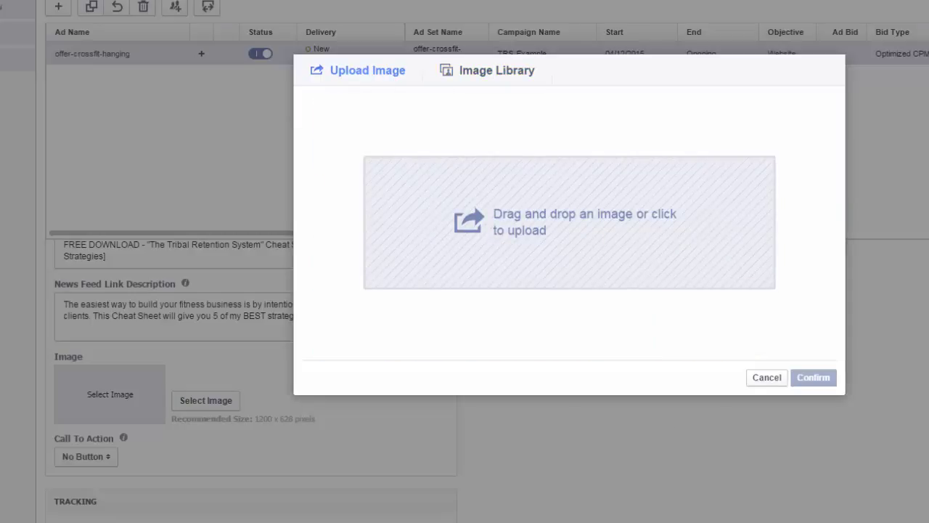
left_click_drag(1, 79, 759, 280)
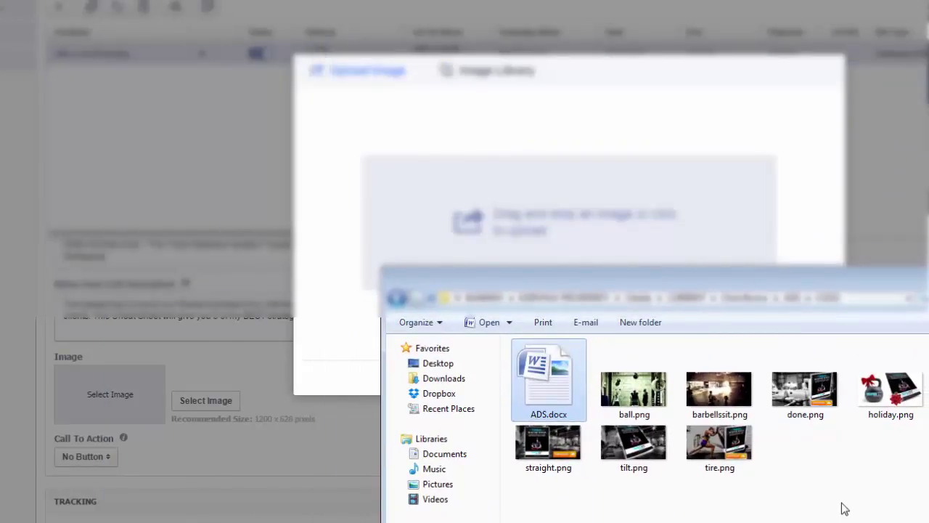
left_click(796, 297)
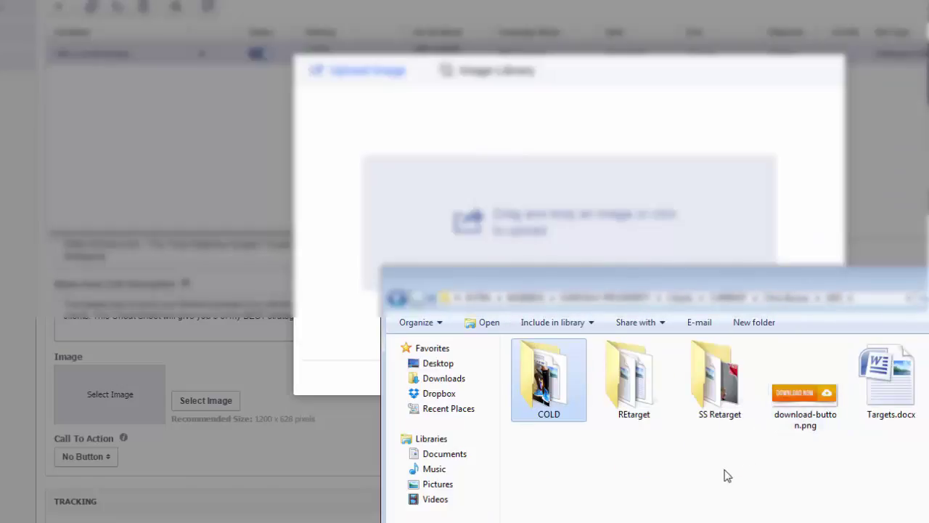
double_click(743, 395)
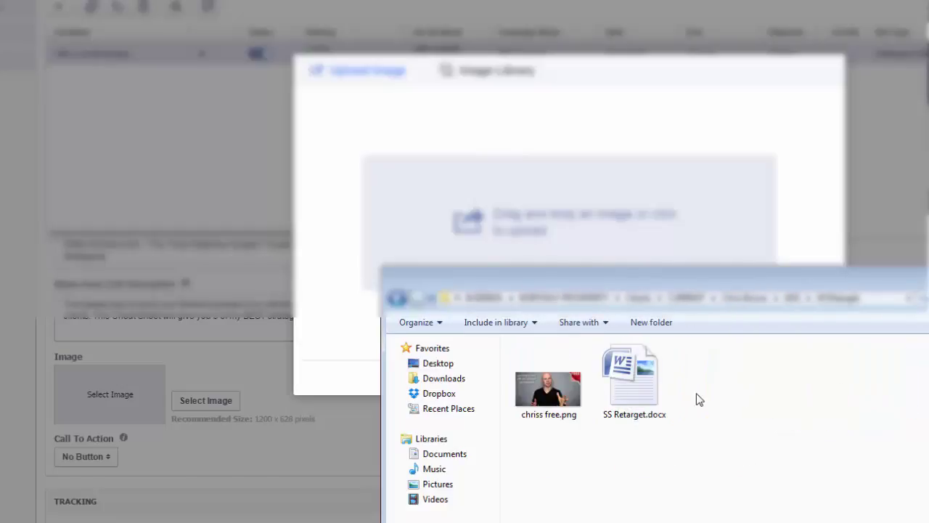
left_click(396, 298)
double_click(548, 385)
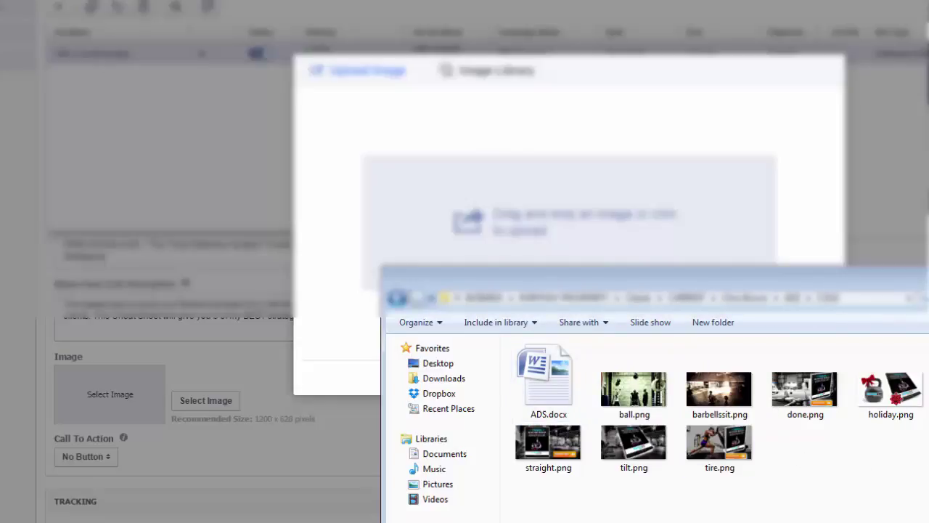
left_click_drag(891, 390, 581, 235)
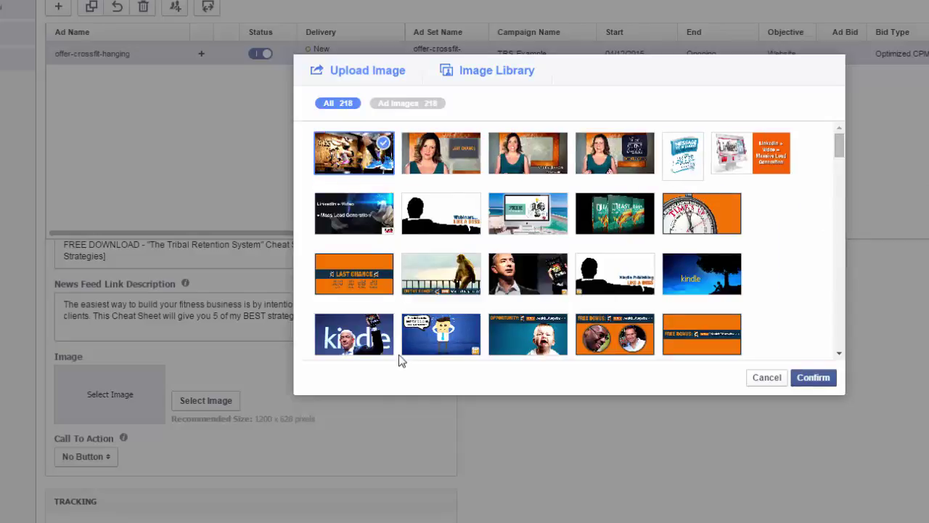
left_click(820, 380)
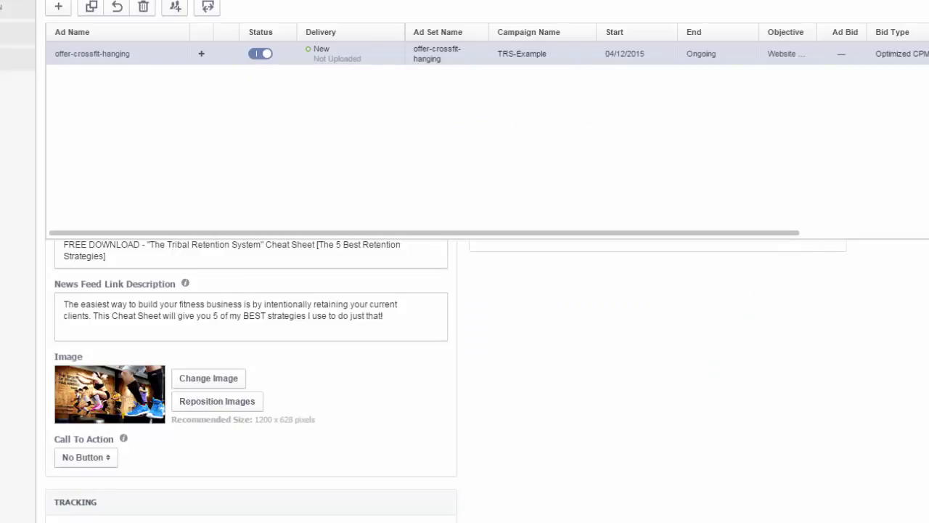
scroll(828, 263, "down", 2)
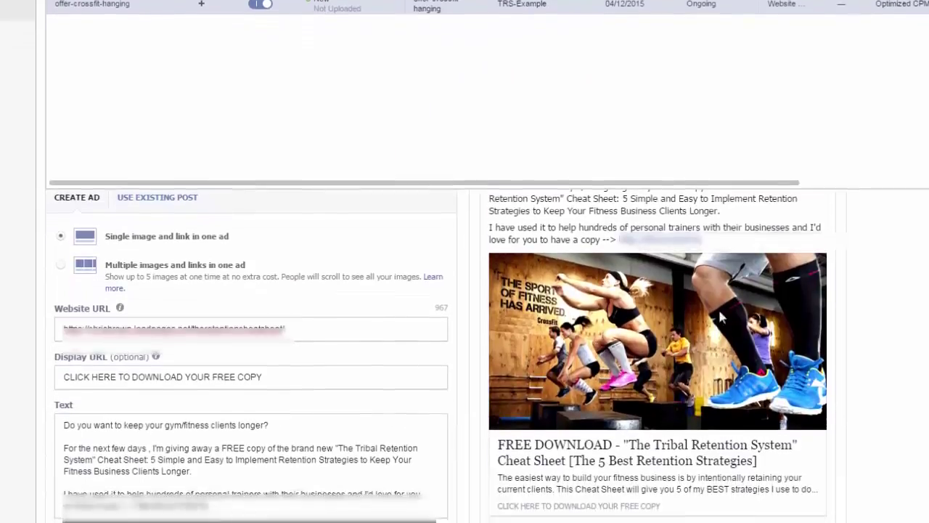
scroll(829, 263, "up", 1)
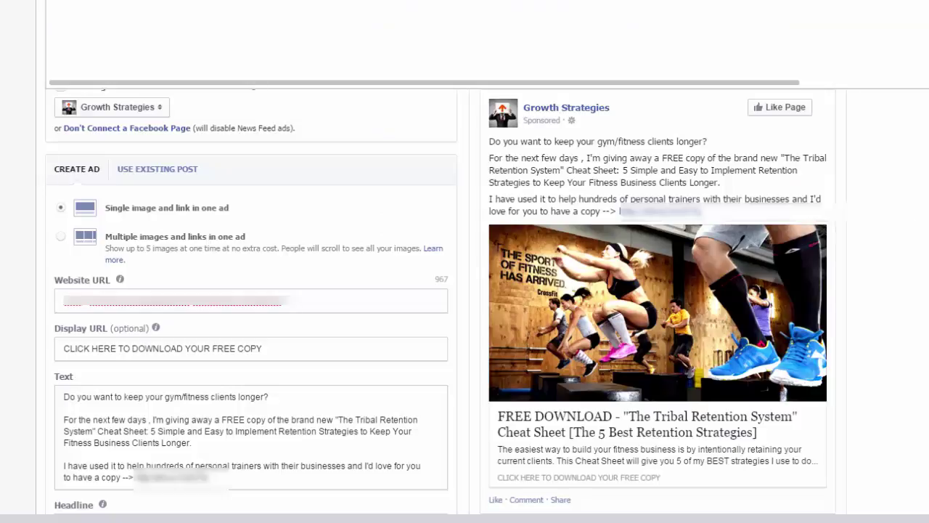
Step: Set the ad's Call To Action to Download and check it in the desktop preview
scroll(251, 305, "down", 6)
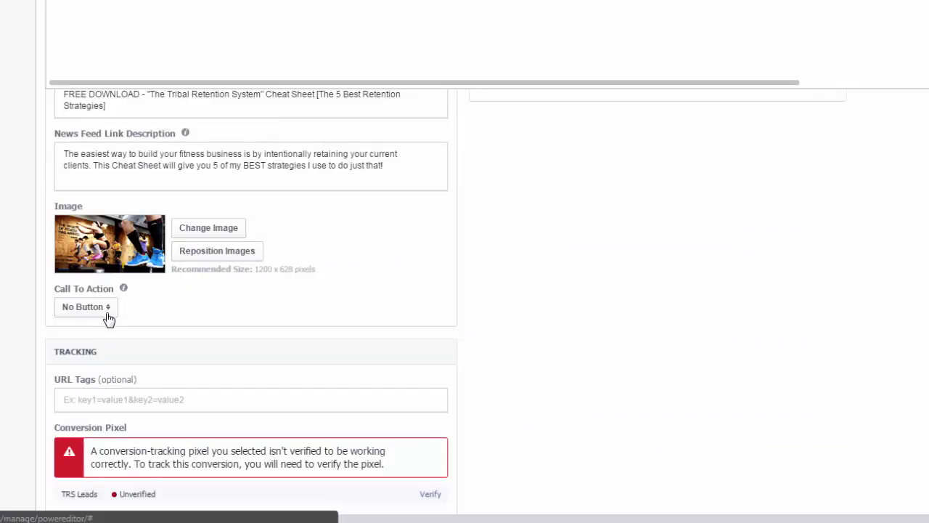
left_click(108, 311)
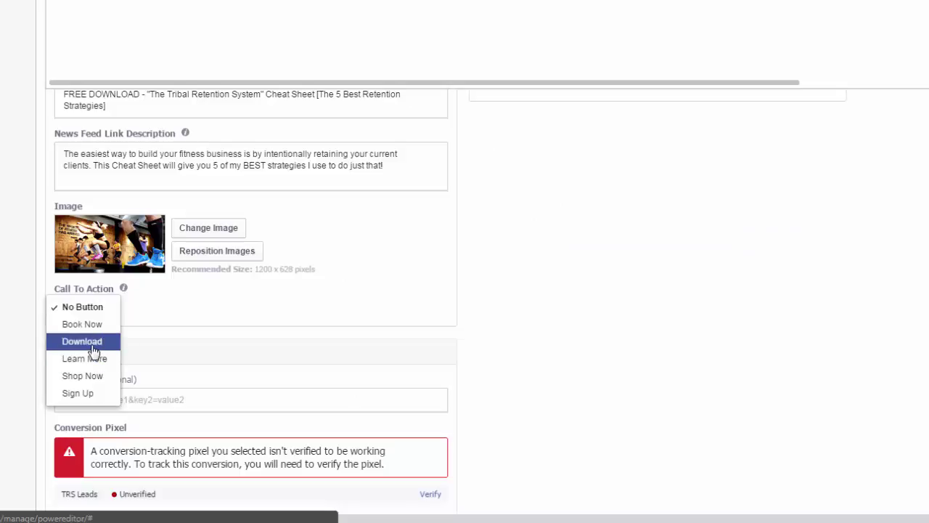
left_click(87, 342)
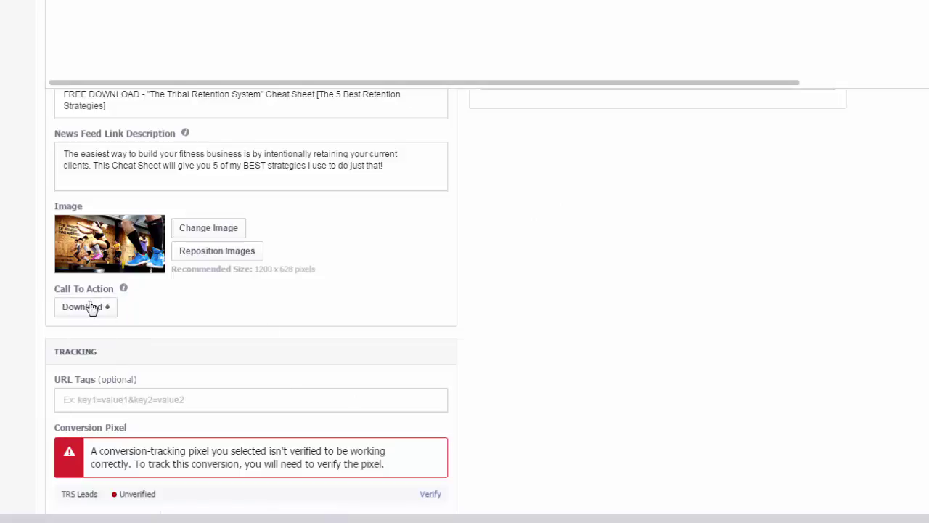
scroll(855, 383, "up", 3)
scroll(854, 383, "up", 1)
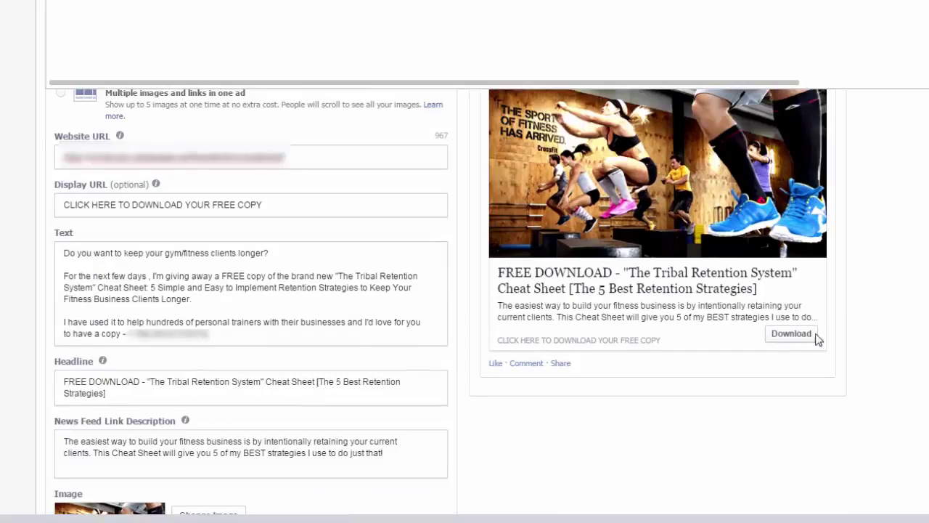
Step: Review the ad's preview, fields and tracking settings against the Anatomy Of An Ad and Facebook Ad Builder pages
scroll(450, 301, "up", 2)
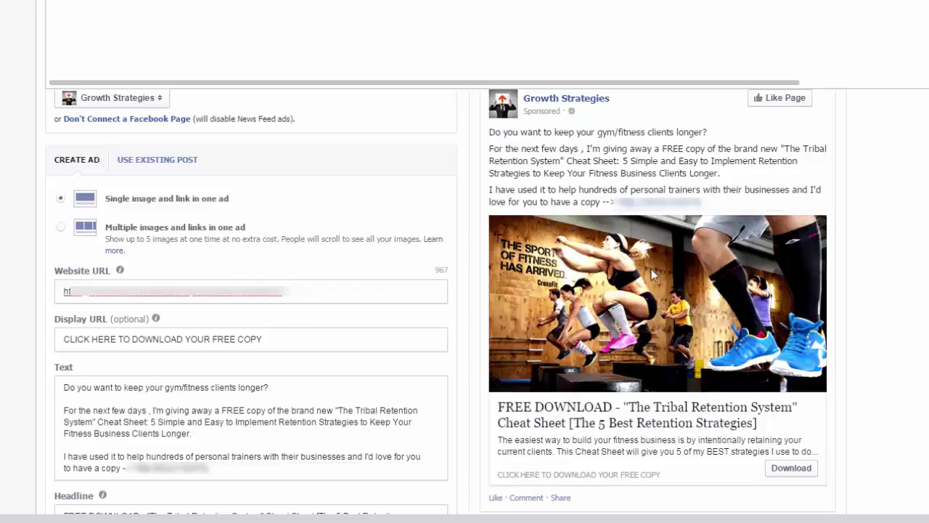
scroll(748, 298, "down", 2)
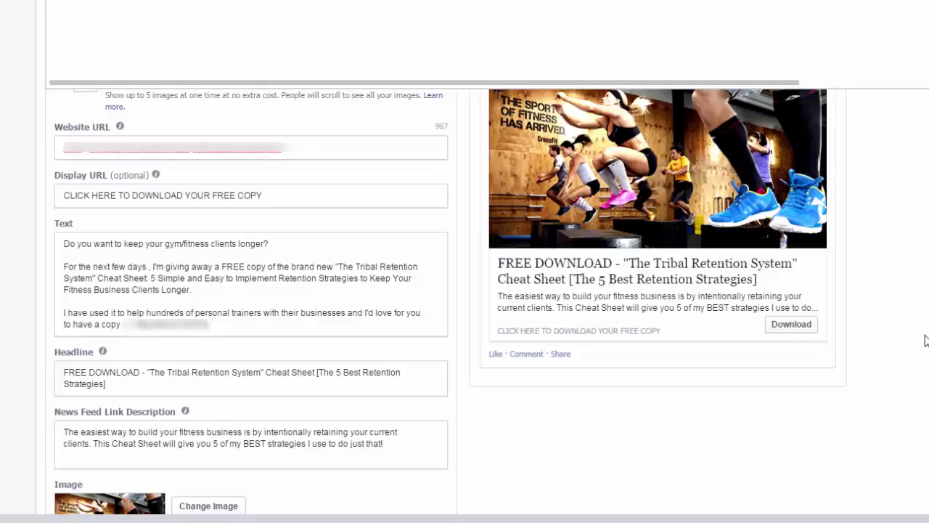
scroll(926, 341, "down", 5)
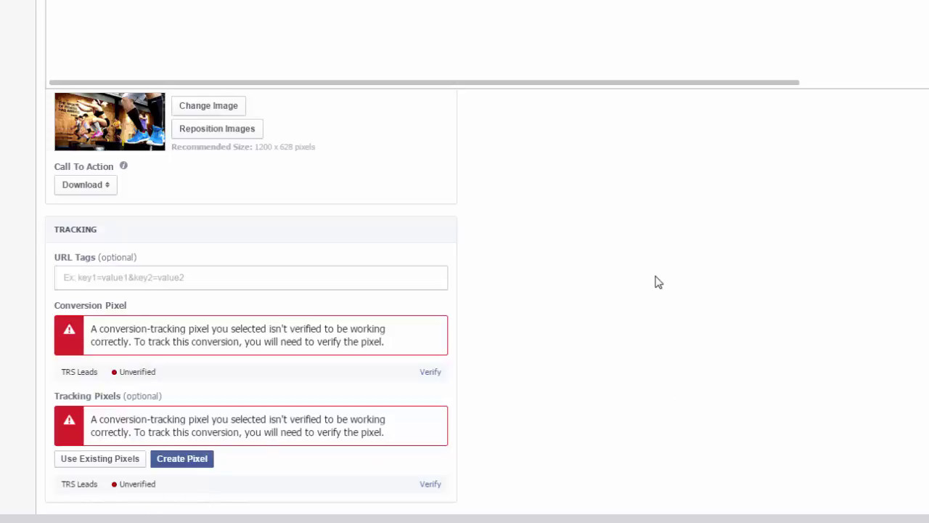
scroll(658, 294, "up", 8)
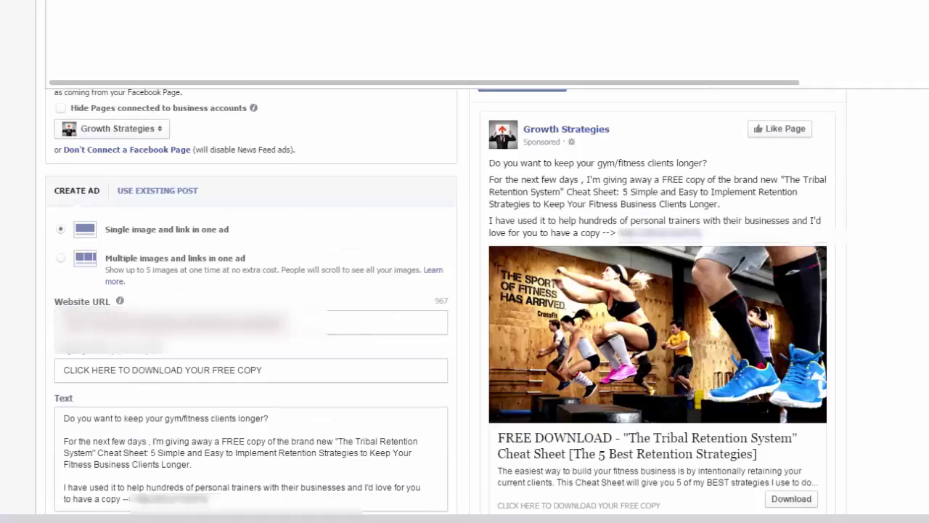
scroll(446, 301, "up", 1)
scroll(446, 301, "down", 1)
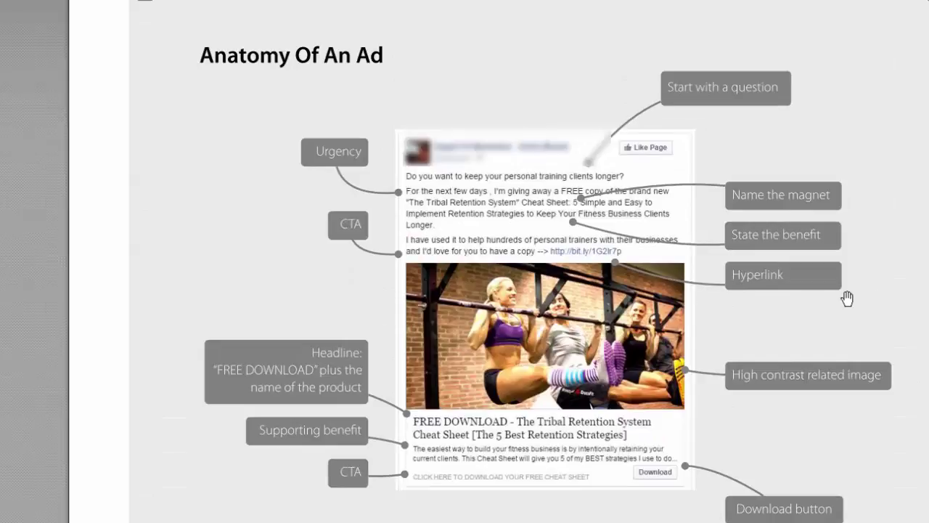
scroll(821, 276, "down", 10)
scroll(794, 245, "down", 5)
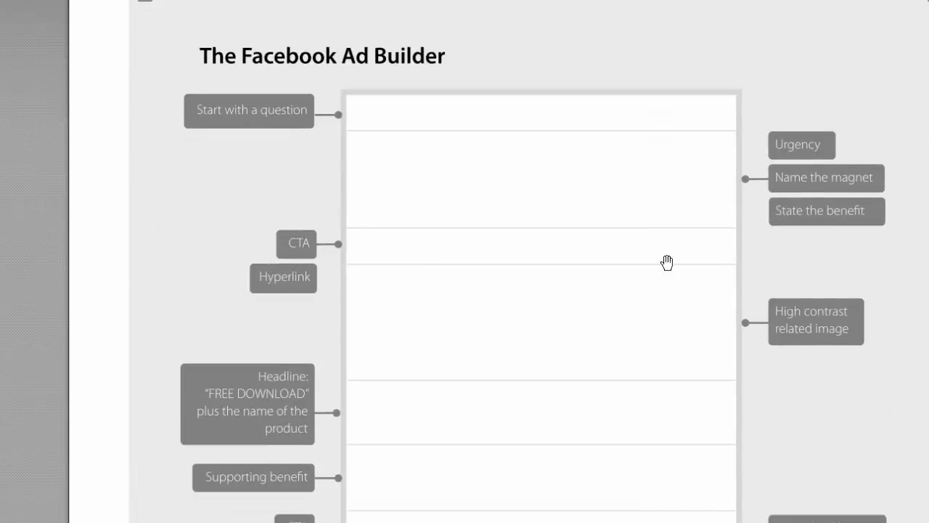
scroll(789, 390, "up", 12)
scroll(782, 363, "down", 12)
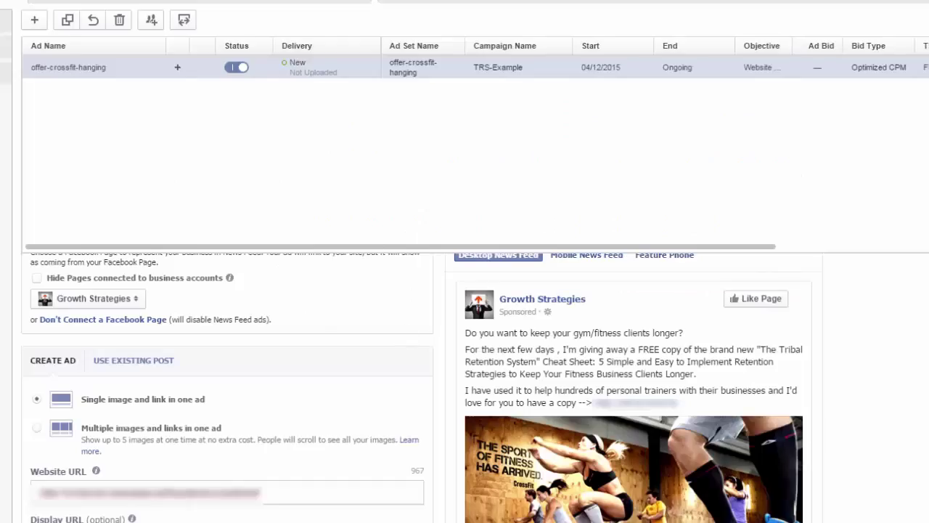
scroll(421, 388, "down", 8)
scroll(421, 387, "up", 7)
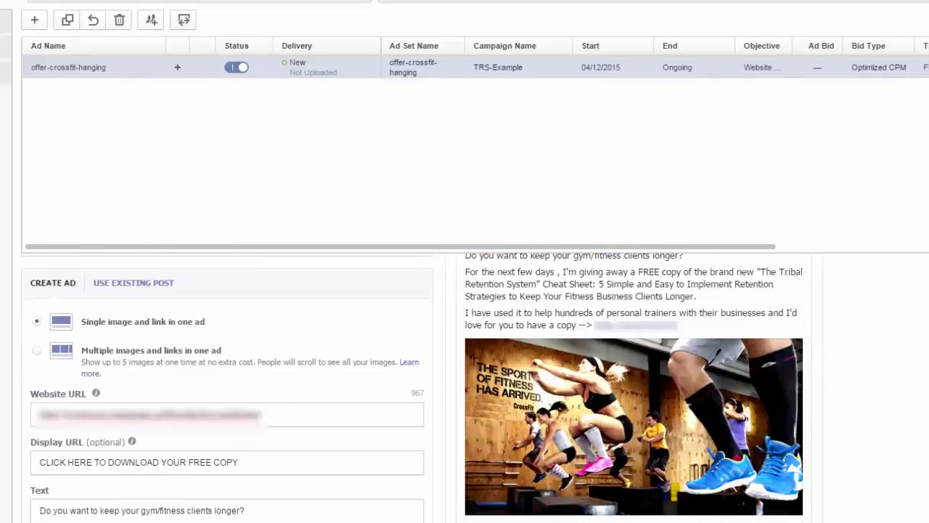
scroll(421, 388, "up", 1)
scroll(421, 388, "down", 1)
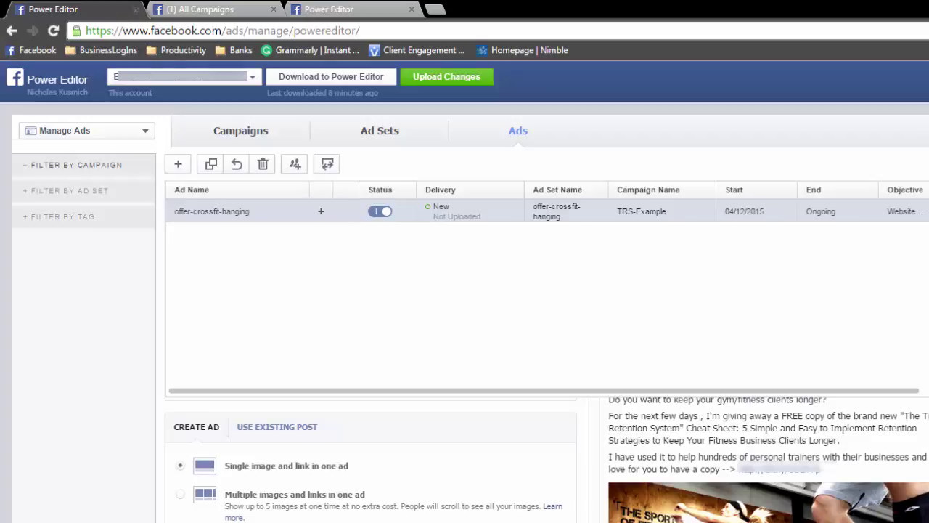
scroll(545, 458, "up", 1)
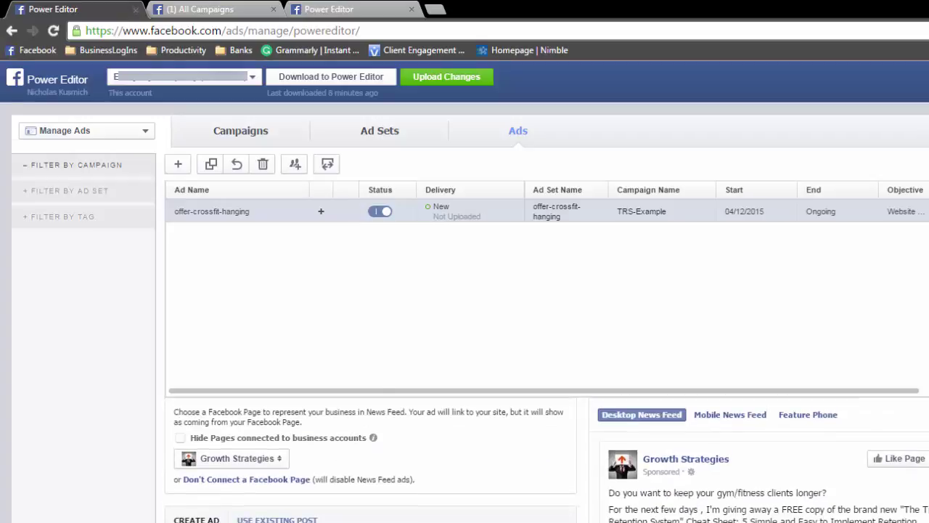